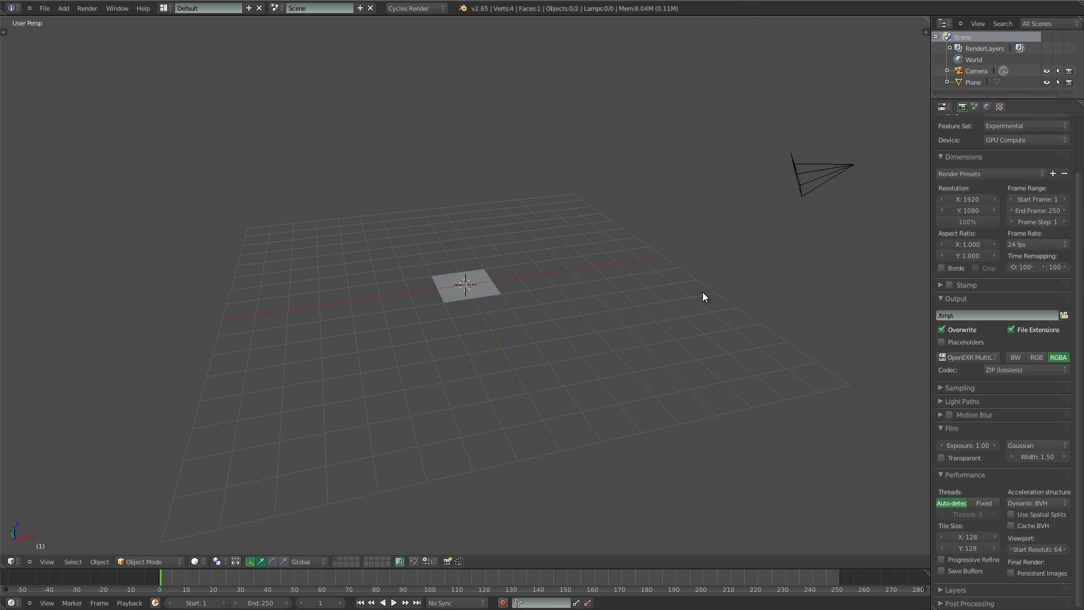
# Enter Edit Mode on the plane and raise two adjacent corner vertices to tilt the face upward
pyautogui.moveTo(648, 322); pyautogui.dragTo(615, 281, button='middle')
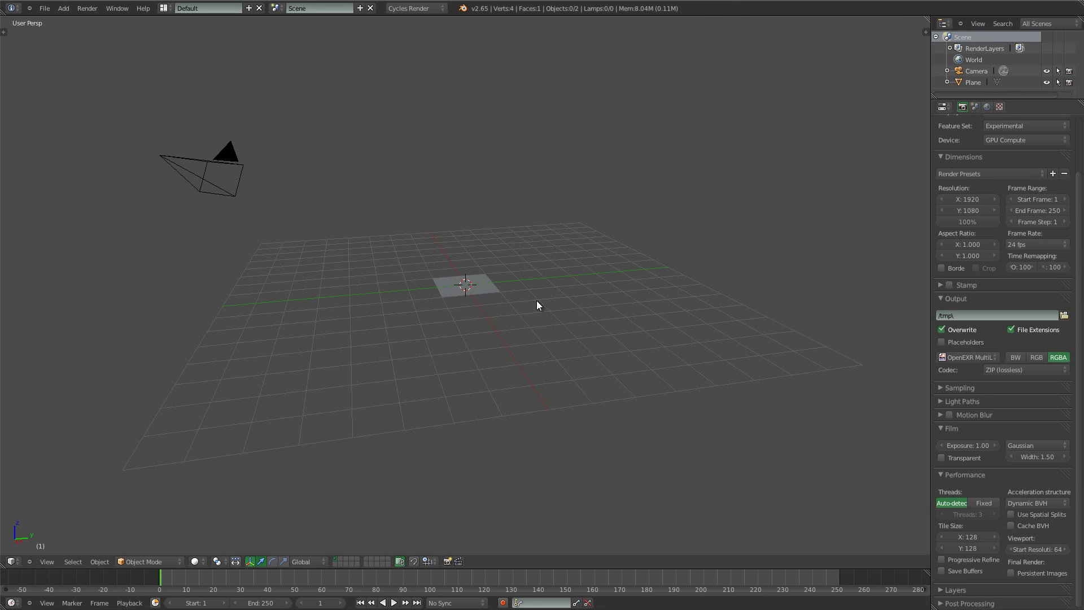
pyautogui.moveTo(540, 303); pyautogui.dragTo(547, 308, button='middle')
pyautogui.scroll(2, 581, 301)
pyautogui.press('Tab')
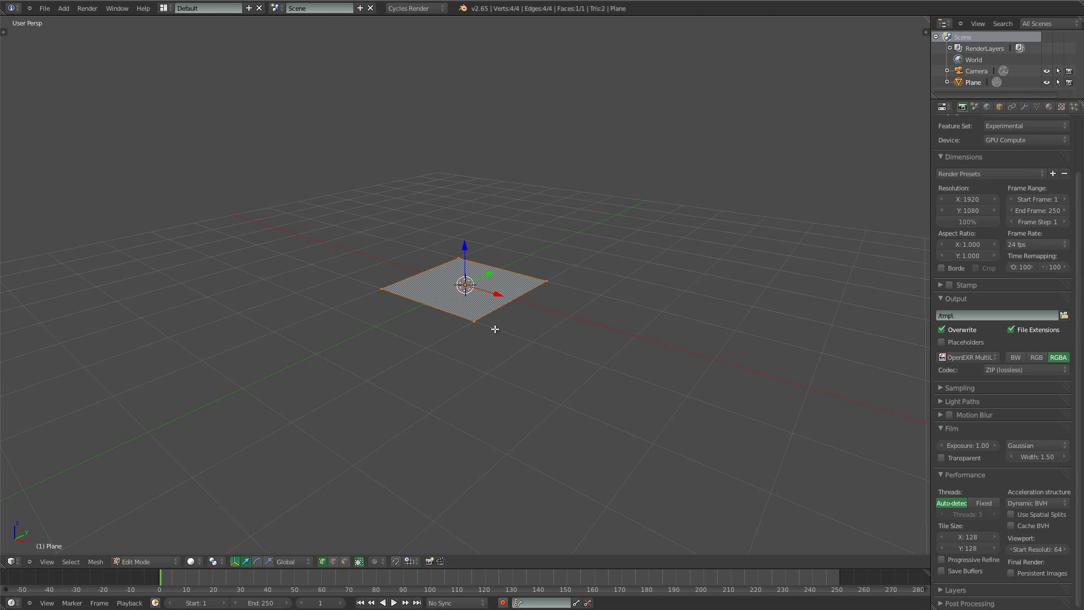
pyautogui.press('g')
pyautogui.click(605, 168)
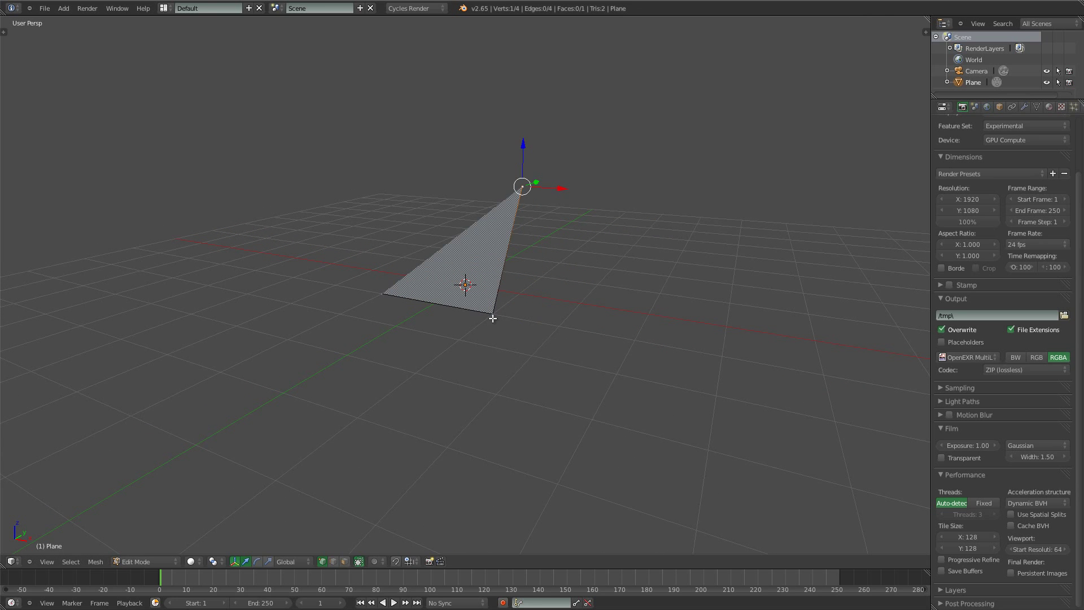
pyautogui.rightClick(493, 317)
pyautogui.press('g')
pyautogui.click(462, 259)
# Extrude the tilted face's raised edge twice, first outward and then downward, to form an arched strip
pyautogui.moveTo(464, 265); pyautogui.dragTo(493, 191, button='middle')
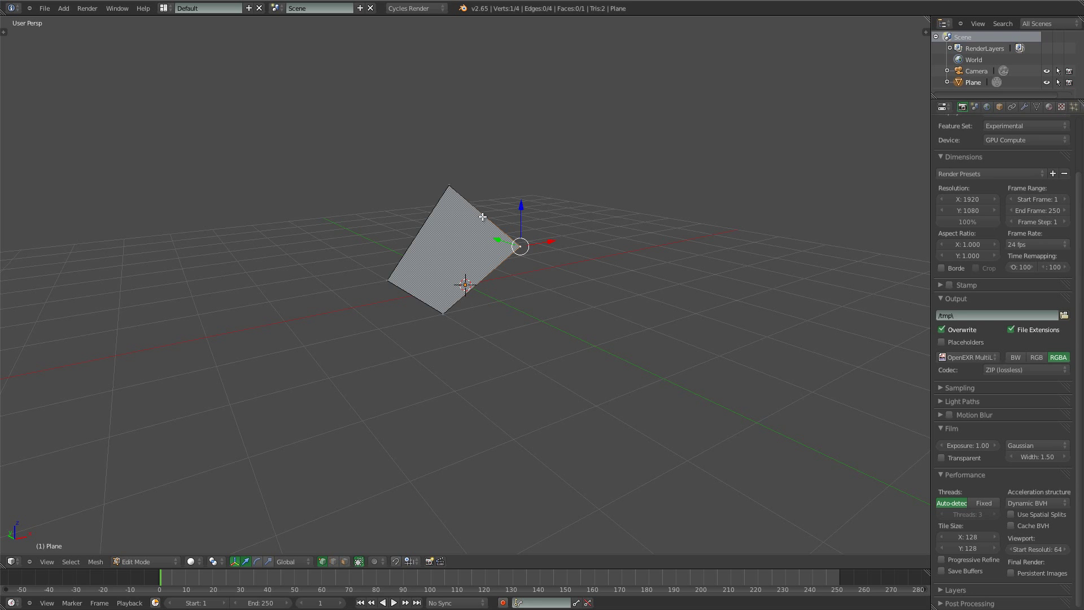
pyautogui.press('e')
pyautogui.click(689, 219)
pyautogui.moveTo(683, 220); pyautogui.dragTo(585, 201, button='middle')
pyautogui.press('e')
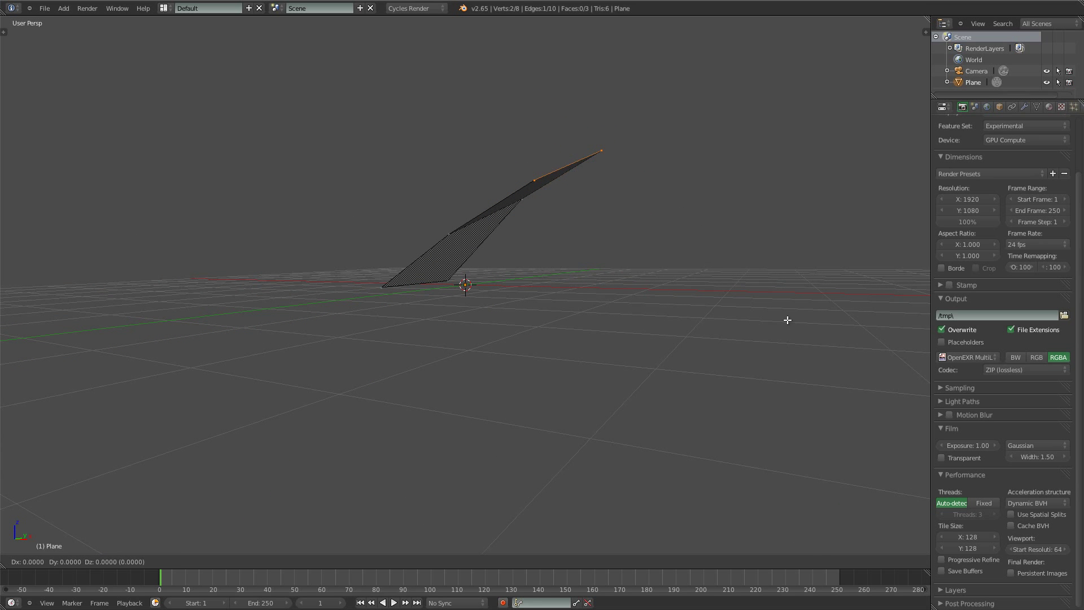
pyautogui.click(682, 292)
# Select the strip's lower edge and extrude it twice, first inward and then downward, forming a sharp fold
pyautogui.moveTo(681, 292); pyautogui.dragTo(442, 329, button='middle')
pyautogui.moveTo(402, 290); pyautogui.dragTo(409, 271, button='right')
pyautogui.rightClick(414, 277)
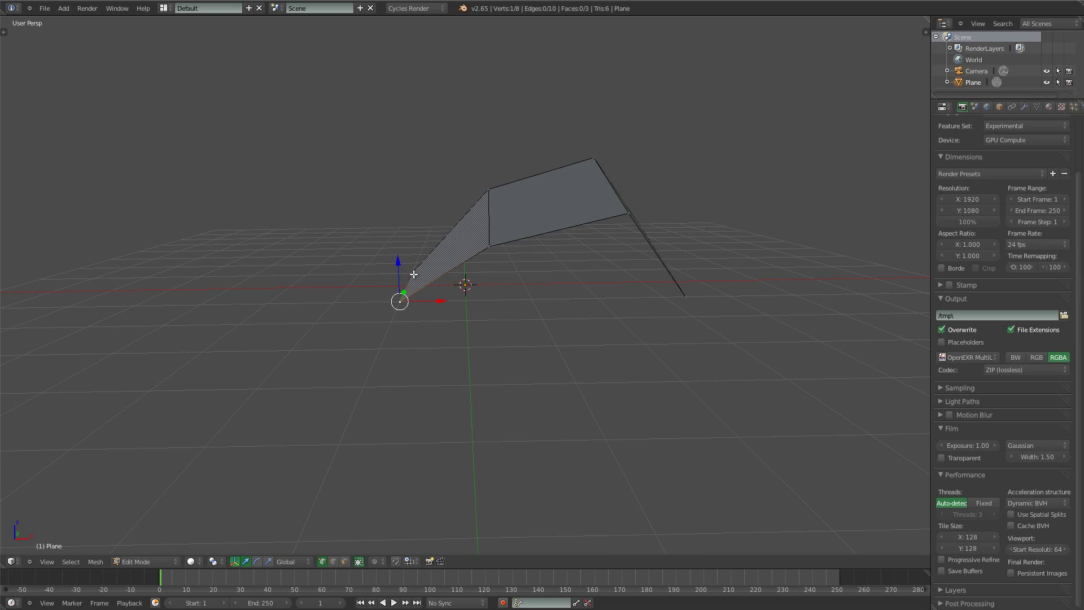
pyautogui.keyDown('shift'); pyautogui.rightClick(412, 275); pyautogui.keyUp('shift')
pyautogui.scroll(-3, 484, 299)
pyautogui.moveTo(487, 296); pyautogui.dragTo(467, 261, button='middle')
pyautogui.scroll(2, 467, 261)
pyautogui.press('e')
pyautogui.click(549, 327)
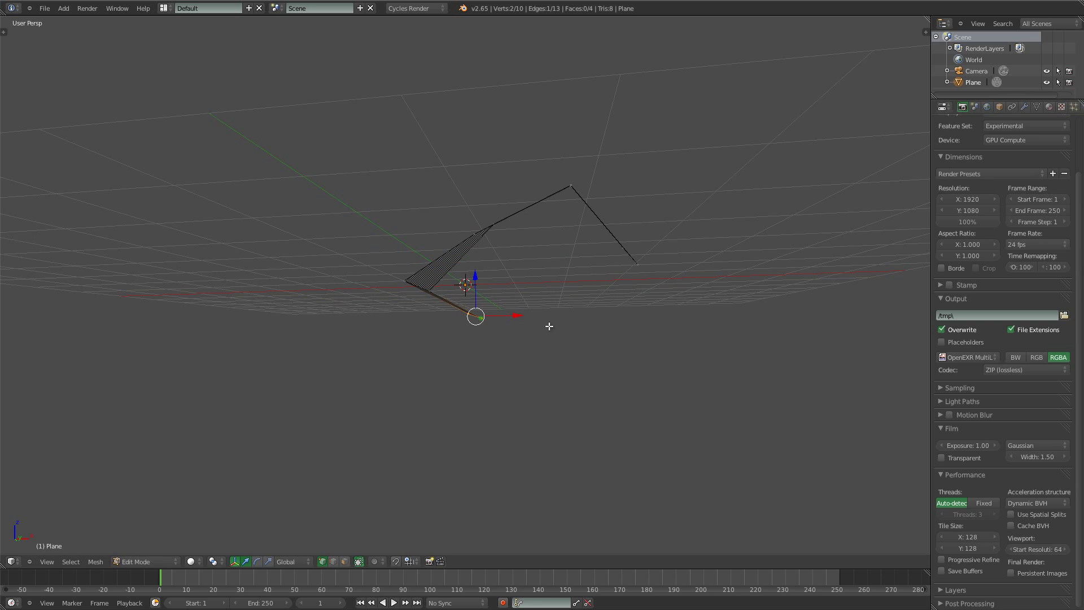
pyautogui.moveTo(549, 324); pyautogui.dragTo(493, 451, button='middle')
pyautogui.press('e')
pyautogui.click(497, 395)
# Add a Subdivision Surface modifier with 4 view subdivisions to the strip and enable Optimal Display
pyautogui.moveTo(496, 395); pyautogui.dragTo(547, 369, button='middle')
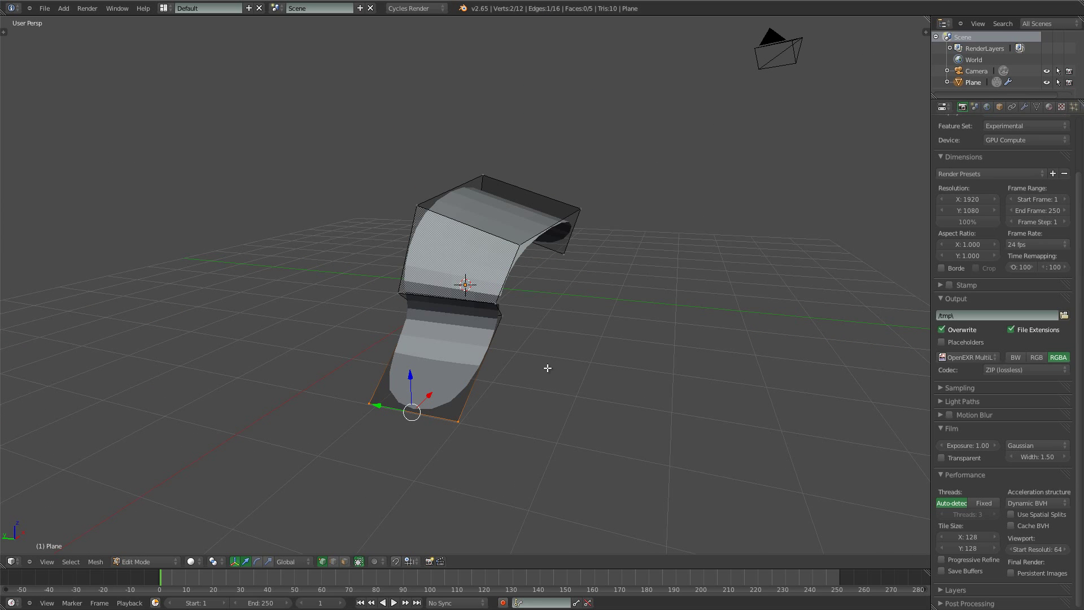
pyautogui.moveTo(504, 329); pyautogui.dragTo(666, 338, button='middle')
pyautogui.click(1025, 106)
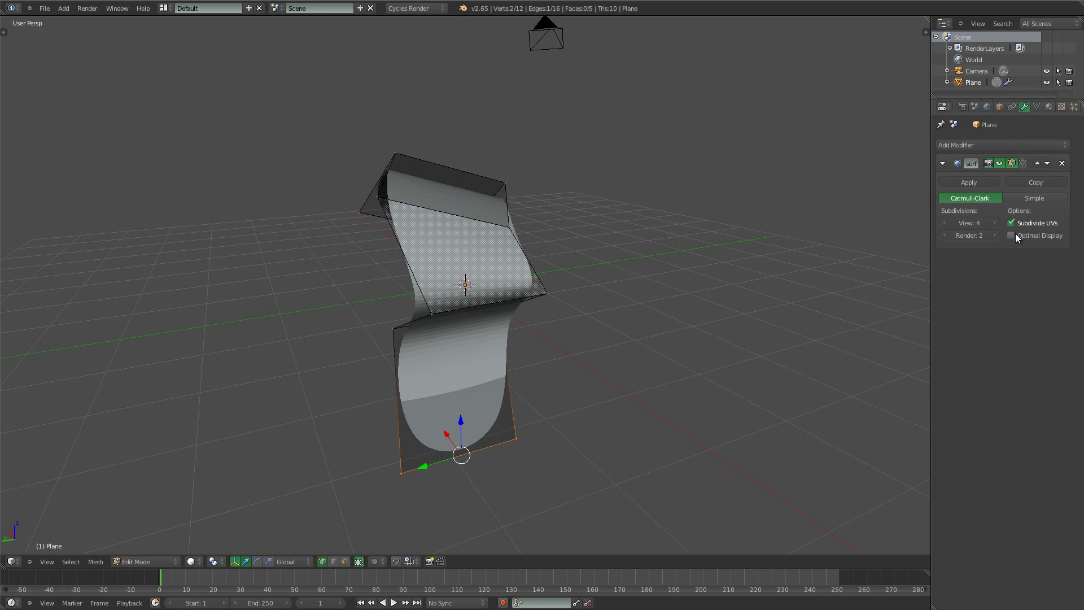
pyautogui.click(1015, 234)
# Add a loop cut across the face above the fold and slide it close to the fold edge
pyautogui.moveTo(603, 252); pyautogui.dragTo(475, 250, button='middle')
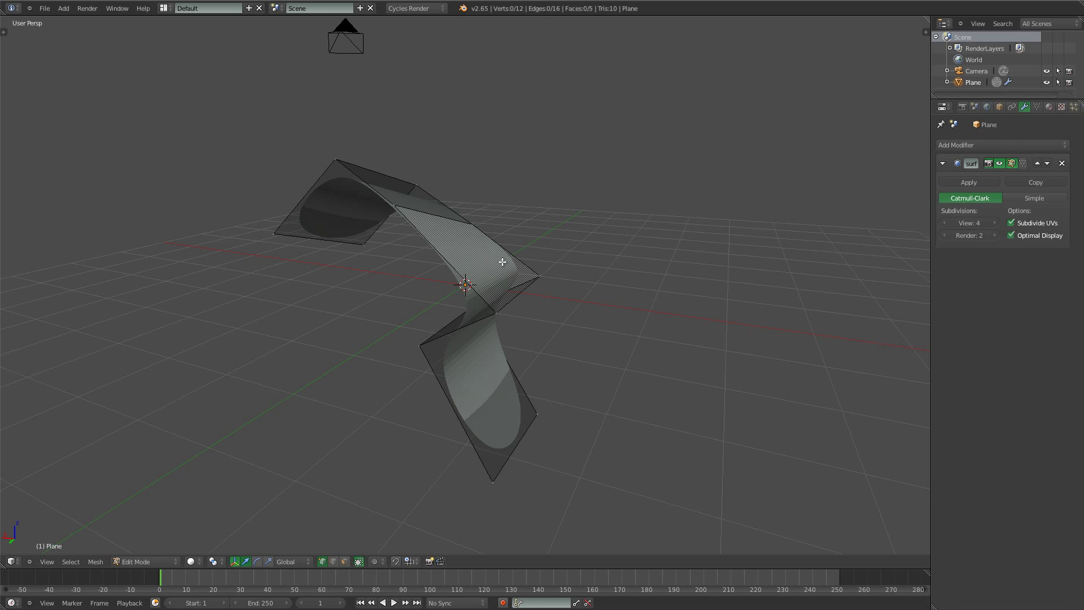
pyautogui.hotkey('ctrl', 'r')
pyautogui.click(484, 270)
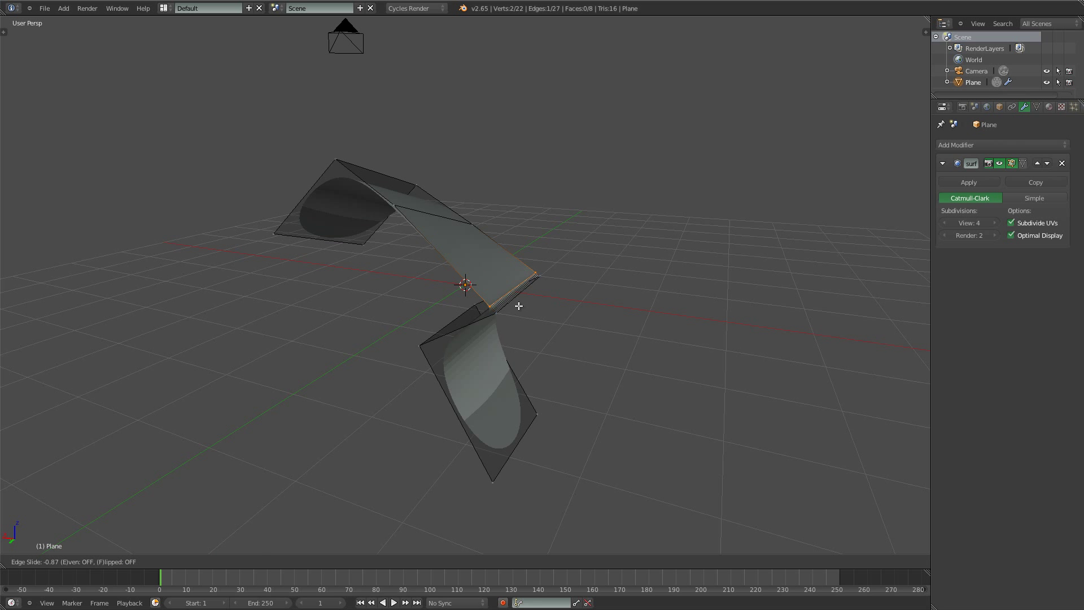
pyautogui.click(524, 307)
pyautogui.moveTo(528, 312); pyautogui.dragTo(454, 288, button='middle')
pyautogui.scroll(3, 455, 288)
# Add a second loop cut on the face below the fold, slid close against the fold edge
pyautogui.press('a')
pyautogui.hotkey('ctrl', 'r')
pyautogui.press('Escape')
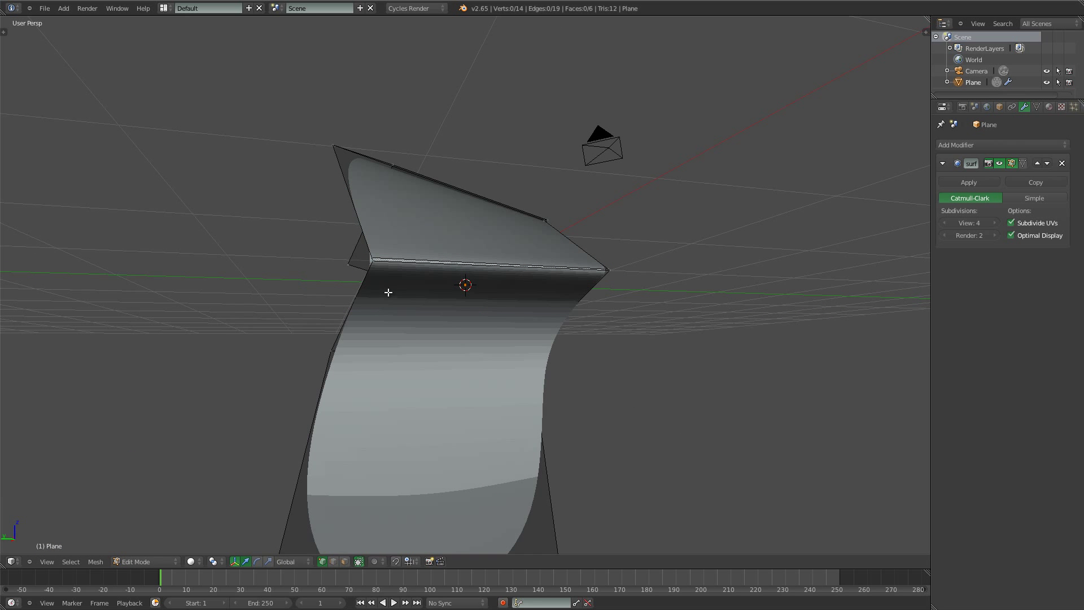
pyautogui.hotkey('ctrl', 'r')
pyautogui.click(375, 279)
pyautogui.click(657, 288)
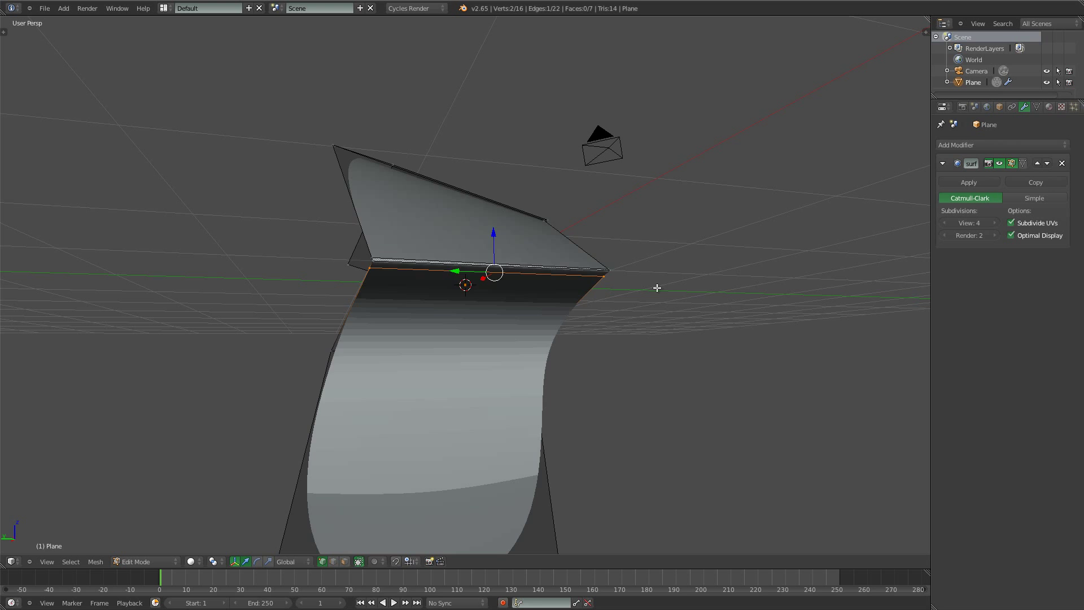
# Set smooth shading on the whole strip and inspect the sharpened fold in Object Mode
pyautogui.press('a')
pyautogui.press('w')
pyautogui.click(630, 431)
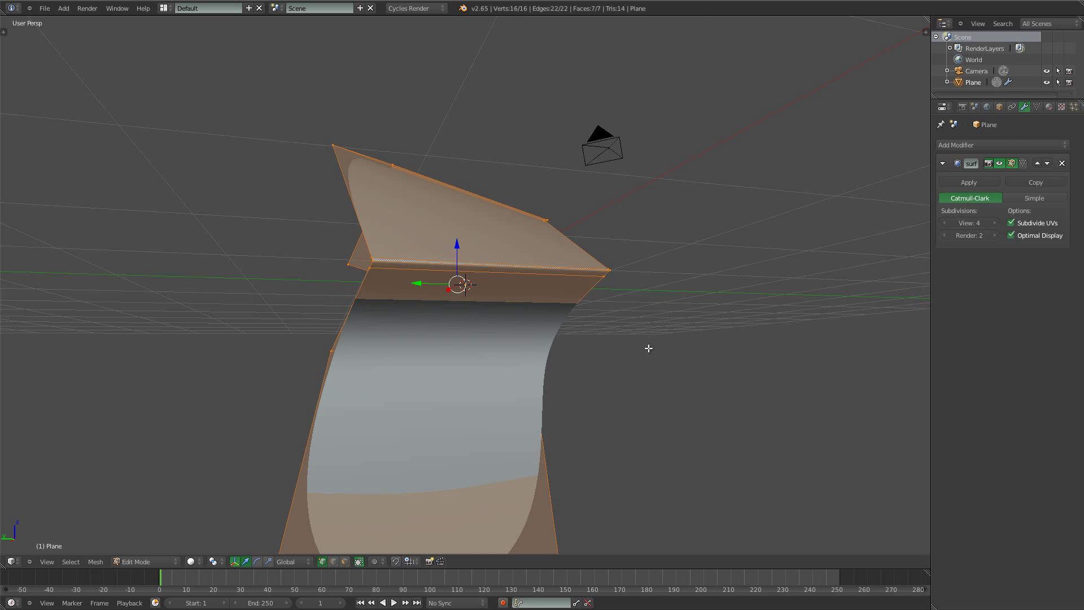
pyautogui.press('Tab')
pyautogui.scroll(-4, 558, 315)
pyautogui.scroll(4, 568, 325)
pyautogui.moveTo(558, 316); pyautogui.dragTo(448, 306, button='middle')
pyautogui.scroll(1, 447, 311)
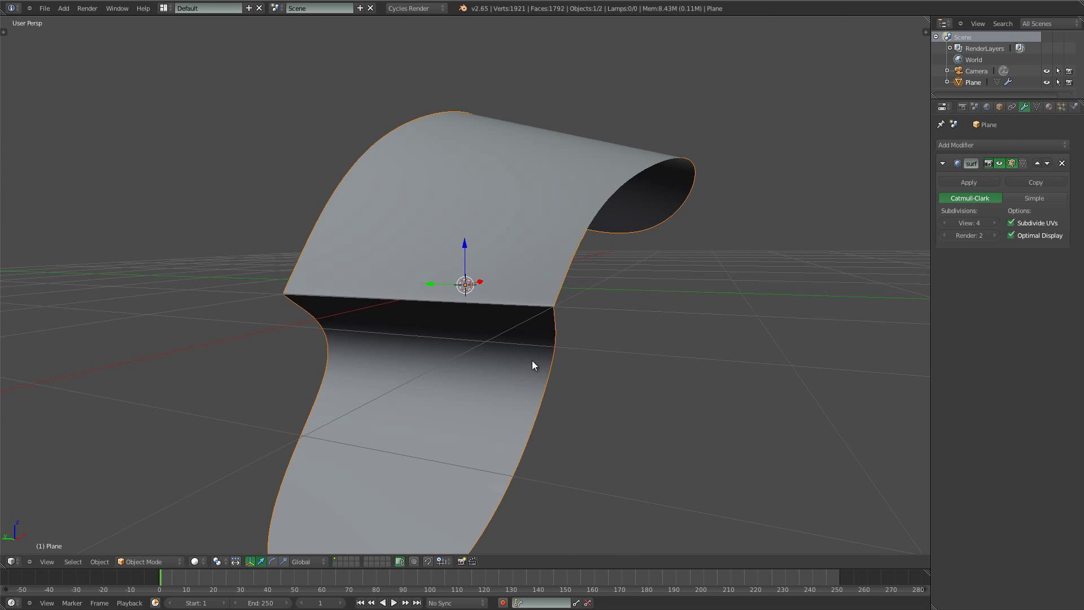
# Return to Edit Mode and undo the smooth shading and both loop cuts around the fold
pyautogui.press('Tab')
pyautogui.scroll(-3, 549, 322)
pyautogui.moveTo(549, 321)
pyautogui.mouseDown(button='middle')
pyautogui.moveTo(445, 315)
pyautogui.moveTo(533, 316)
pyautogui.mouseUp(button='middle')
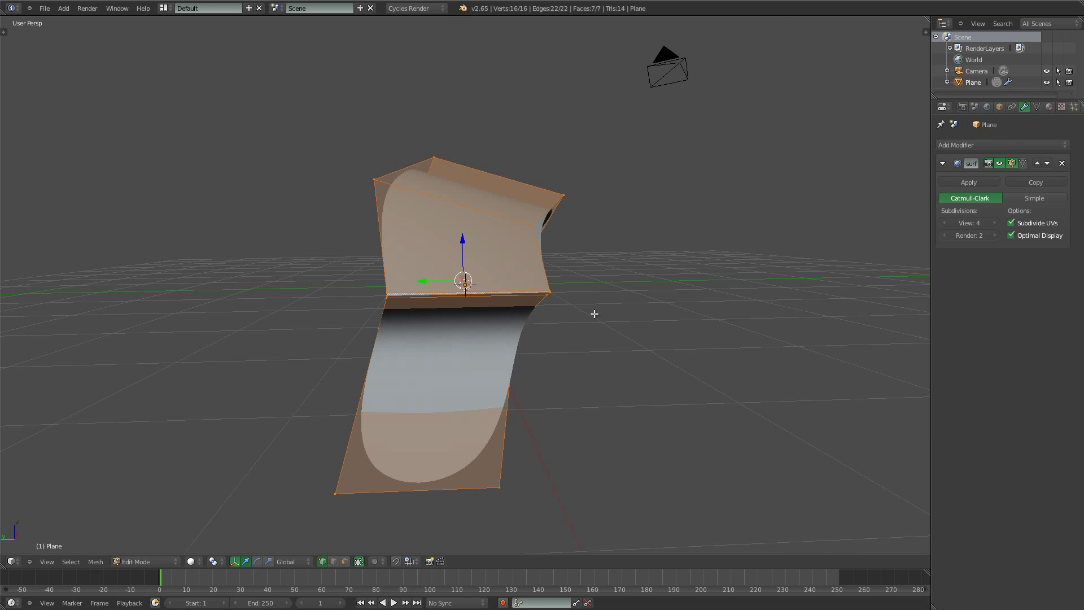
pyautogui.press('a')
pyautogui.hotkey('ctrl', 'z')
pyautogui.hotkey('ctrl', 'z')
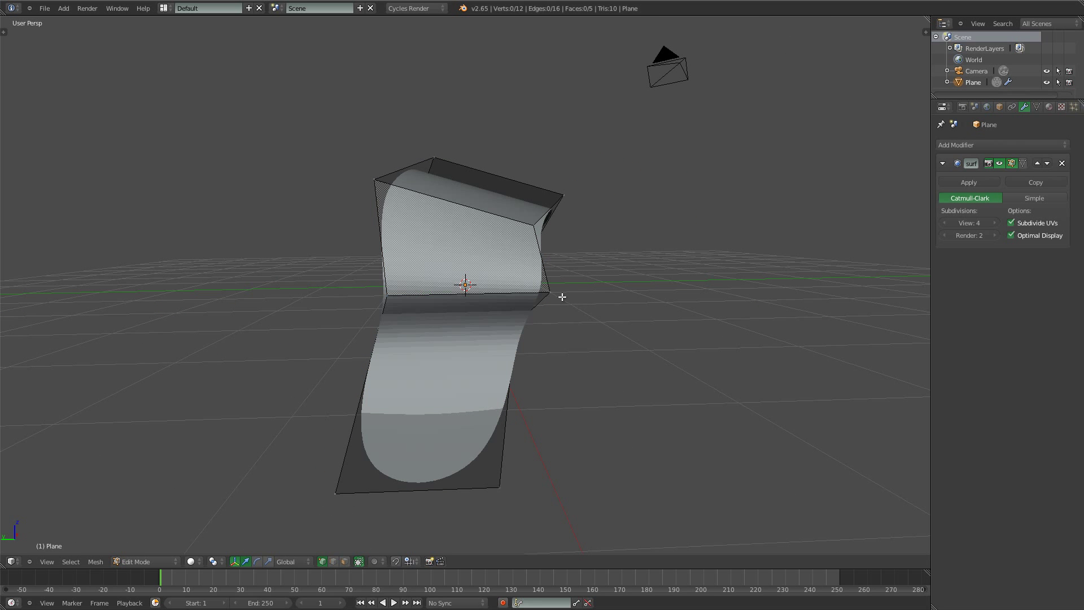
# Select the strip's fold edge and bevel it with one segment at an offset of about 0.137
pyautogui.moveTo(577, 298); pyautogui.dragTo(683, 314, button='middle')
pyautogui.moveTo(608, 290); pyautogui.dragTo(549, 300, button='middle')
pyautogui.moveTo(494, 264); pyautogui.dragTo(392, 170, button='middle')
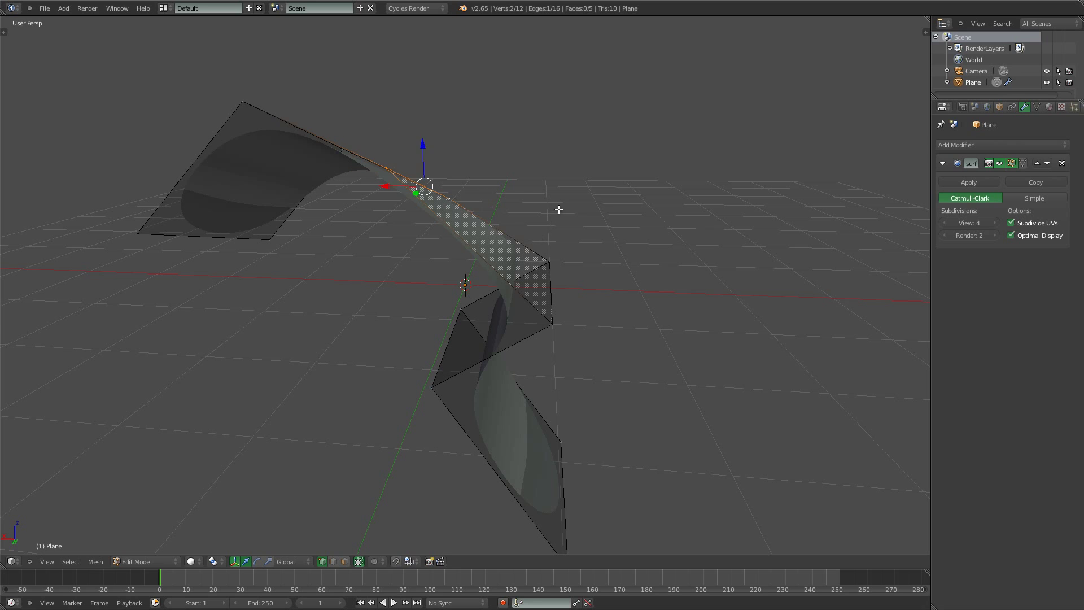
pyautogui.moveTo(559, 209); pyautogui.dragTo(462, 290, button='middle')
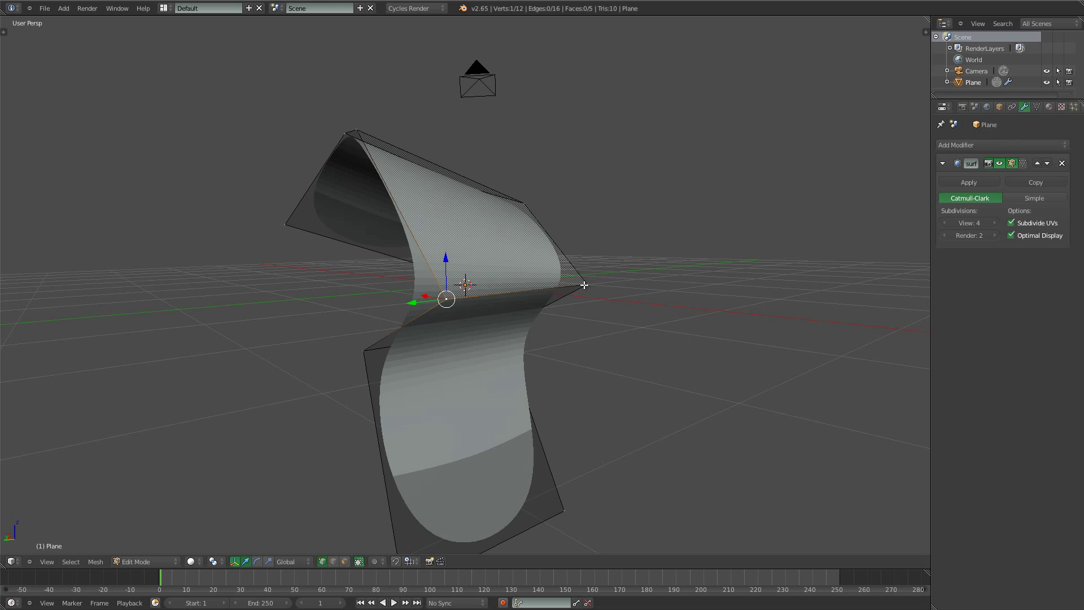
pyautogui.moveTo(673, 291); pyautogui.dragTo(573, 285, button='middle')
pyautogui.hotkey('ctrl', 'b')
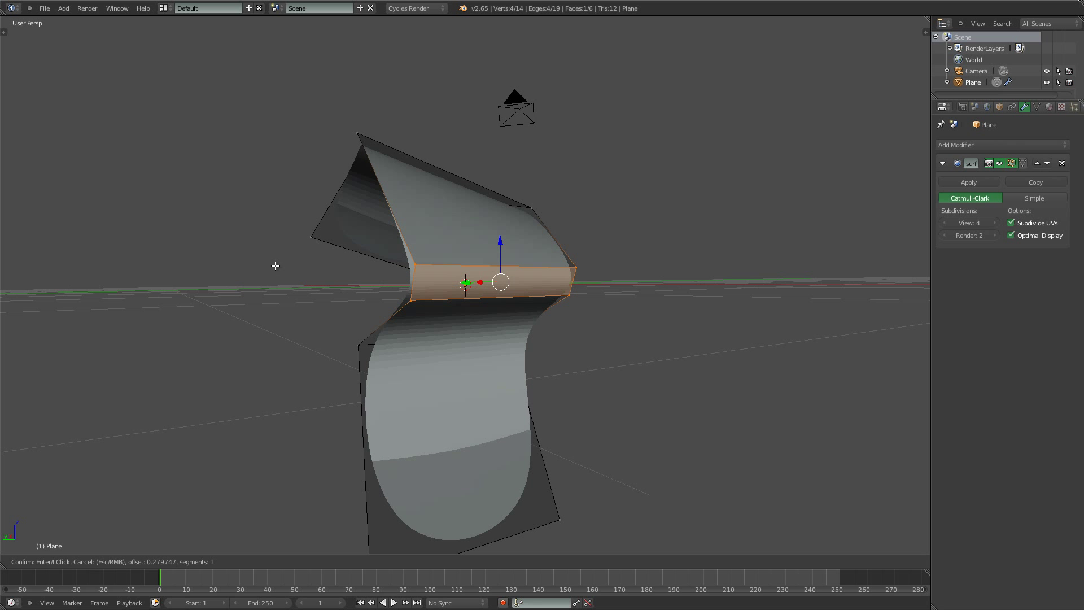
pyautogui.click(341, 275)
# Show the bevel's operator settings, compare 2 and 3 segments, and leave the segment count at 2
pyautogui.moveTo(340, 275); pyautogui.dragTo(558, 317, button='middle')
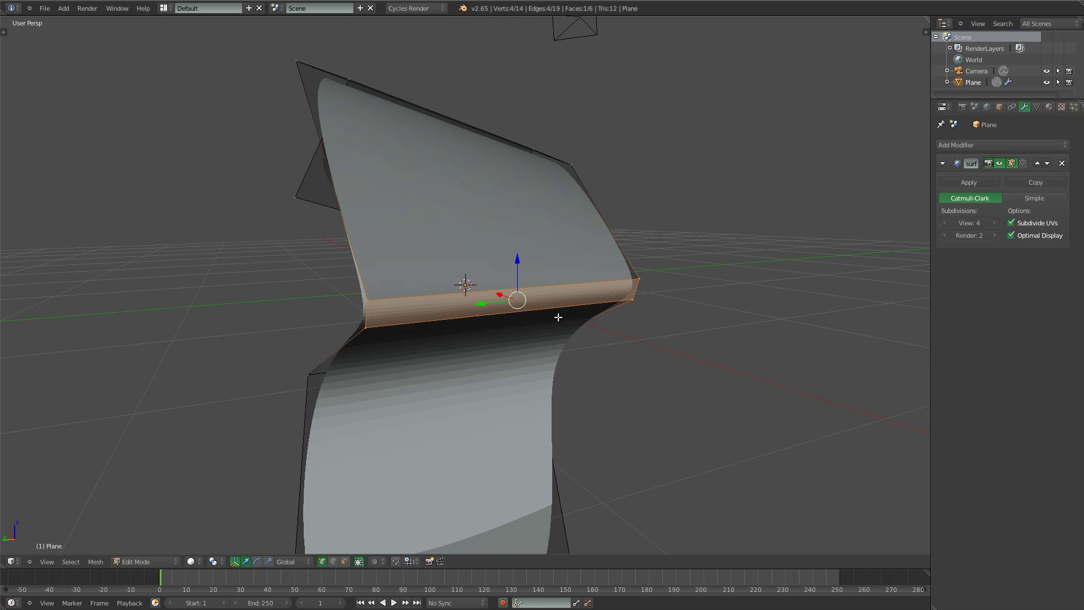
pyautogui.press('t')
pyautogui.scroll(-10, 55, 335)
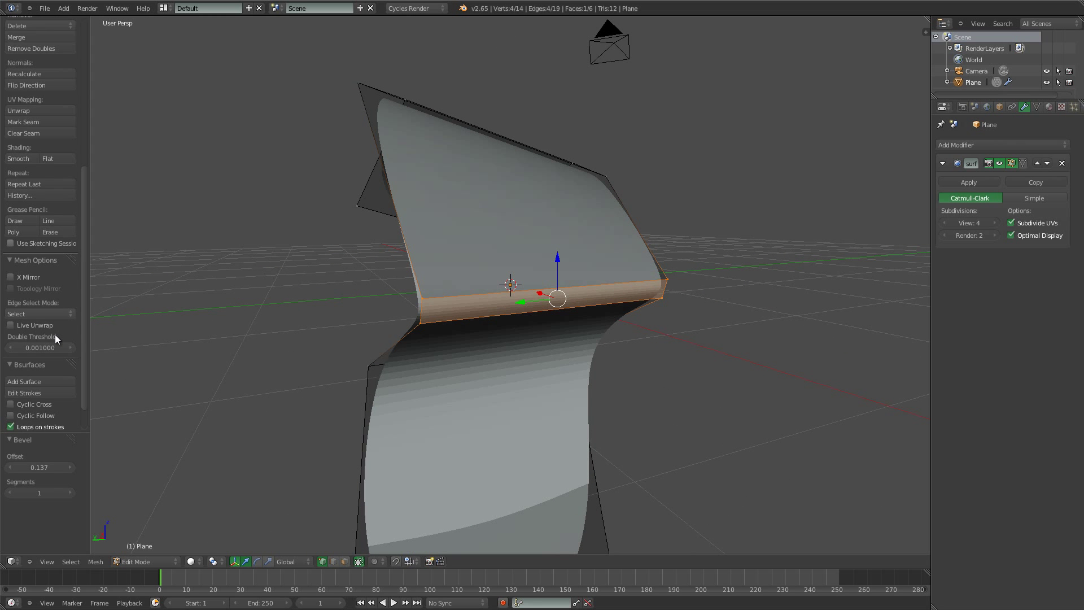
pyautogui.moveTo(479, 311); pyautogui.dragTo(563, 297, button='middle')
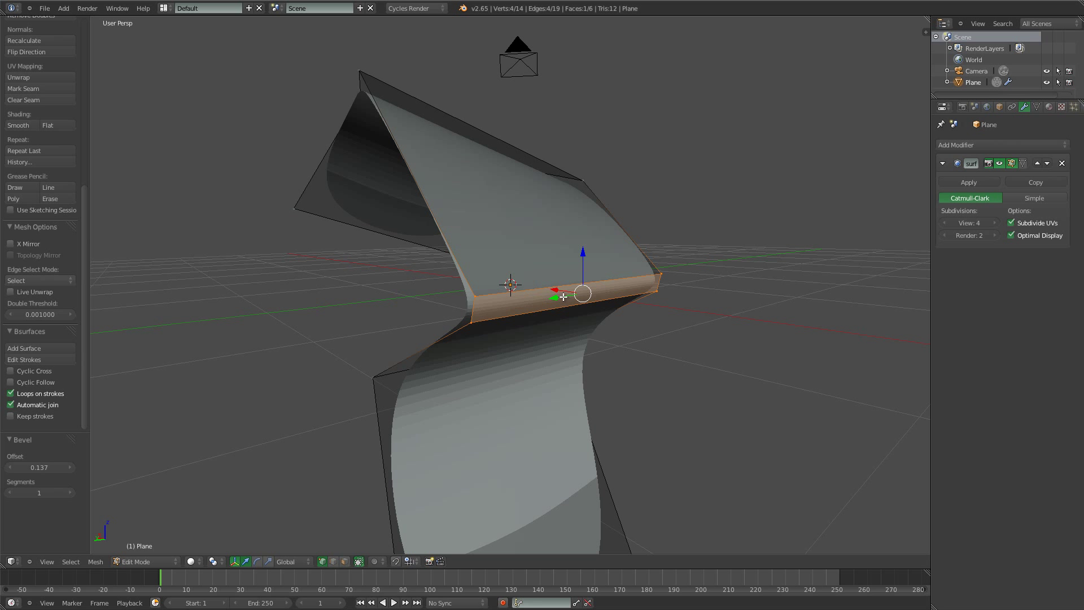
pyautogui.click(68, 493)
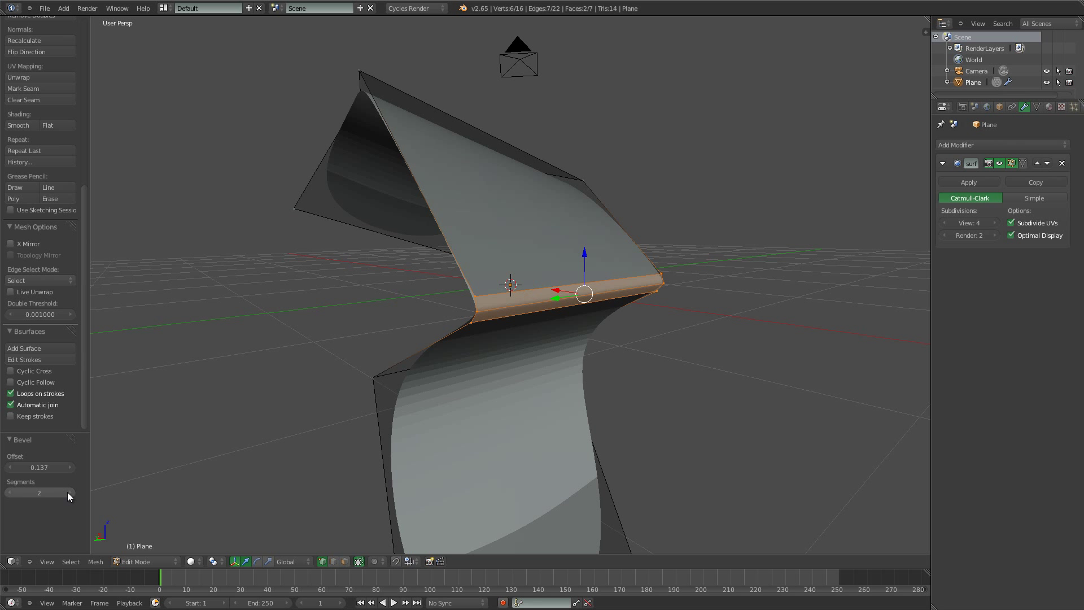
pyautogui.moveTo(397, 357)
pyautogui.mouseDown(button='middle')
pyautogui.moveTo(459, 348)
pyautogui.moveTo(408, 349)
pyautogui.mouseUp(button='middle')
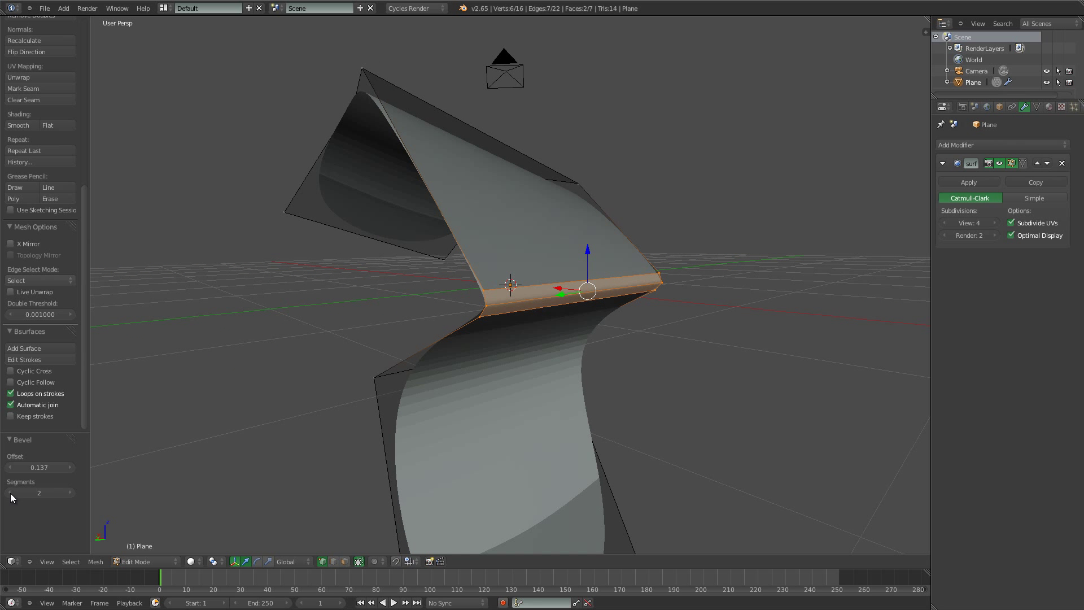
pyautogui.click(70, 493)
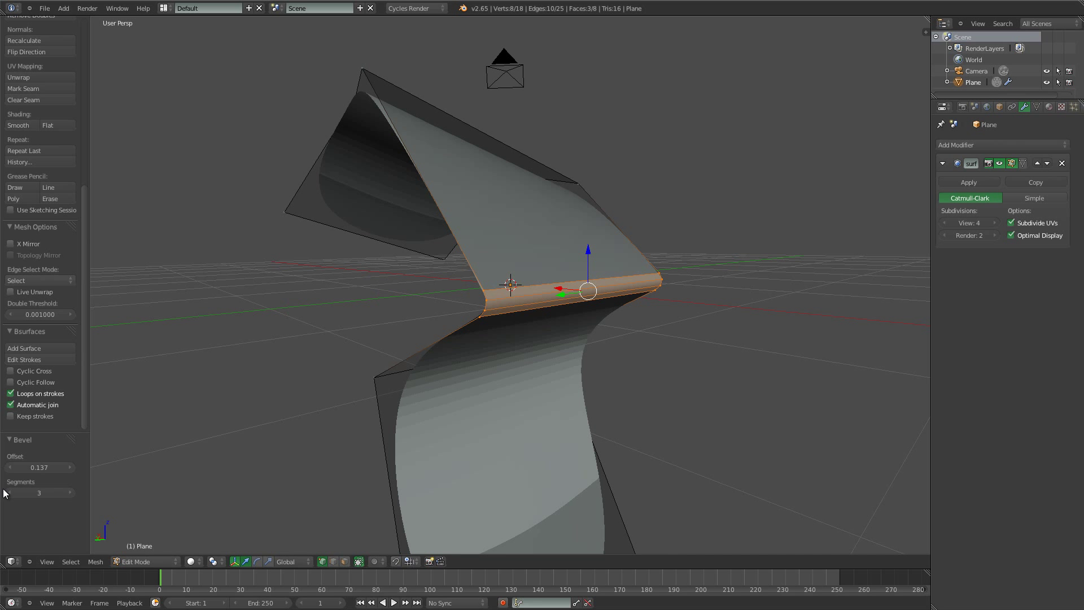
pyautogui.moveTo(414, 365); pyautogui.dragTo(540, 313, button='middle')
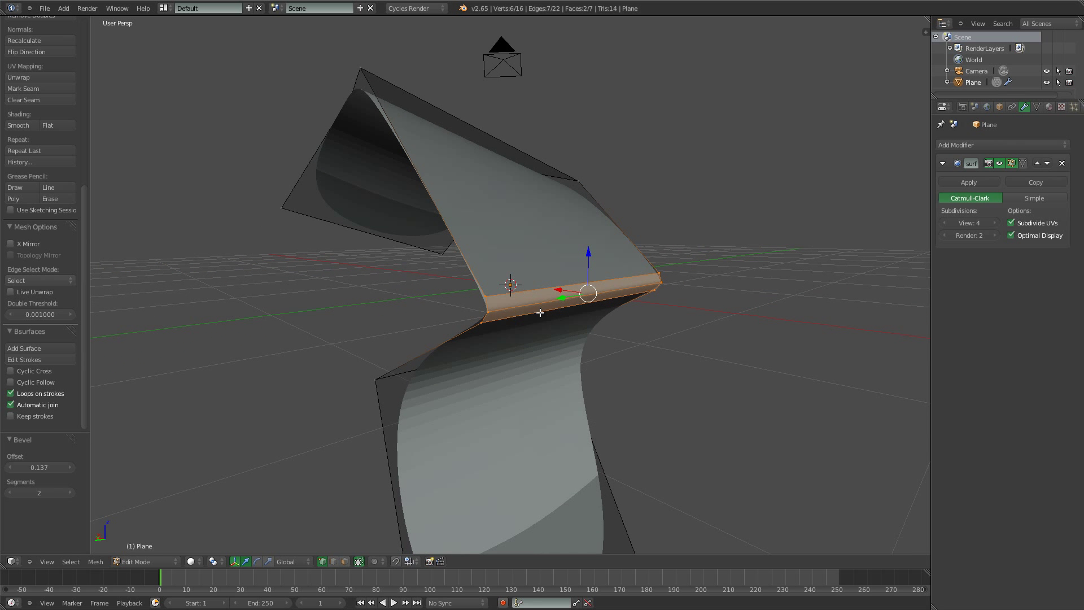
# Cancel a trial loop cut on the upper face and undo the fold edge's bevel
pyautogui.moveTo(607, 281); pyautogui.dragTo(465, 210, button='middle')
pyautogui.hotkey('ctrl', 'r')
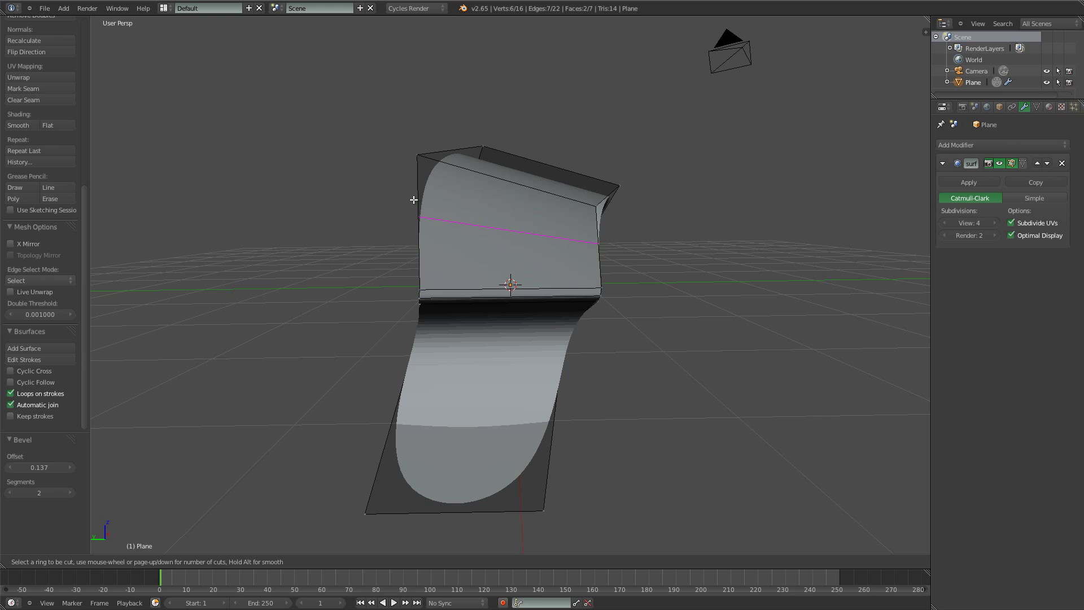
pyautogui.rightClick(368, 314)
pyautogui.hotkey('ctrl', 'z')
pyautogui.moveTo(497, 327); pyautogui.dragTo(419, 303, button='middle')
pyautogui.moveTo(170, 398); pyautogui.dragTo(22, 452, button='middle')
pyautogui.hotkey('ctrl', 'z')
# Bevel the fold edge again with 2 segments and a tighter offset of about 0.069
pyautogui.moveTo(441, 319); pyautogui.dragTo(609, 334, button='middle')
pyautogui.hotkey('ctrl', 'b')
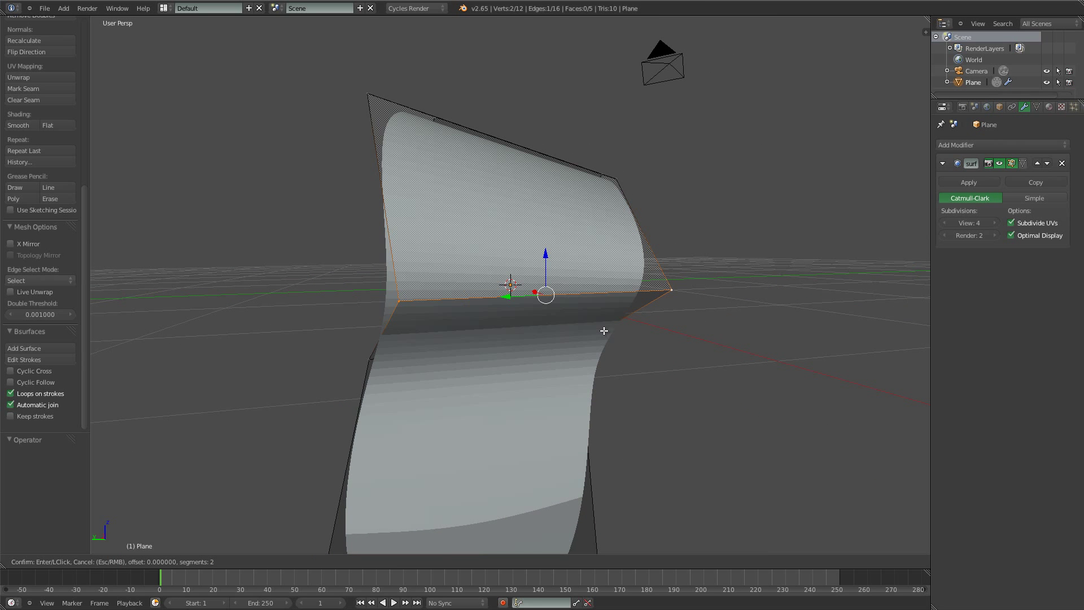
pyautogui.click(599, 327)
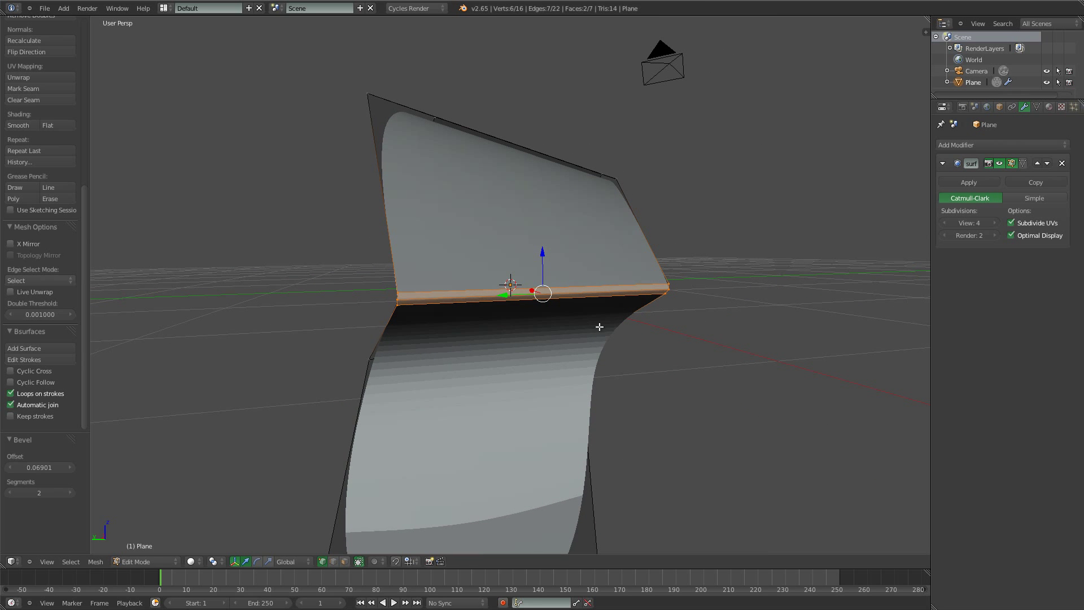
# Try a loop cut near the top of the face above the fold and inspect the strip in Object Mode
pyautogui.moveTo(469, 324); pyautogui.dragTo(413, 204, button='middle')
pyautogui.hotkey('ctrl', 'r')
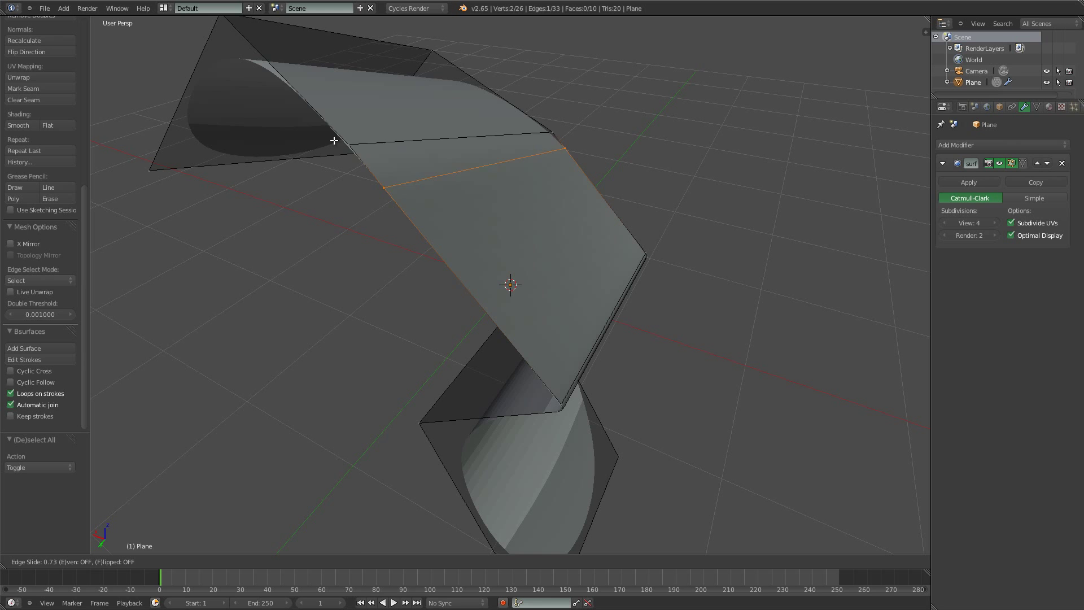
pyautogui.click(354, 158)
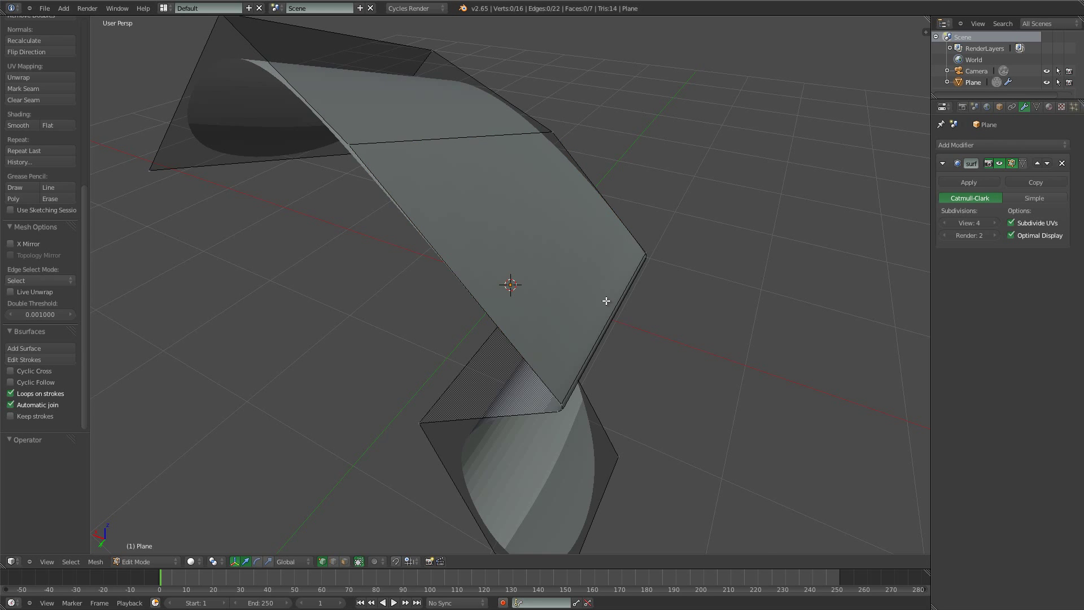
pyautogui.moveTo(605, 300); pyautogui.dragTo(554, 292, button='middle')
pyautogui.press('Tab')
pyautogui.moveTo(450, 302); pyautogui.dragTo(431, 210, button='middle')
pyautogui.press('Tab')
# Extrude the edge loop along one long side of the strip by about X 0.706, Y 0.258, Z -0.411
pyautogui.click(489, 257)
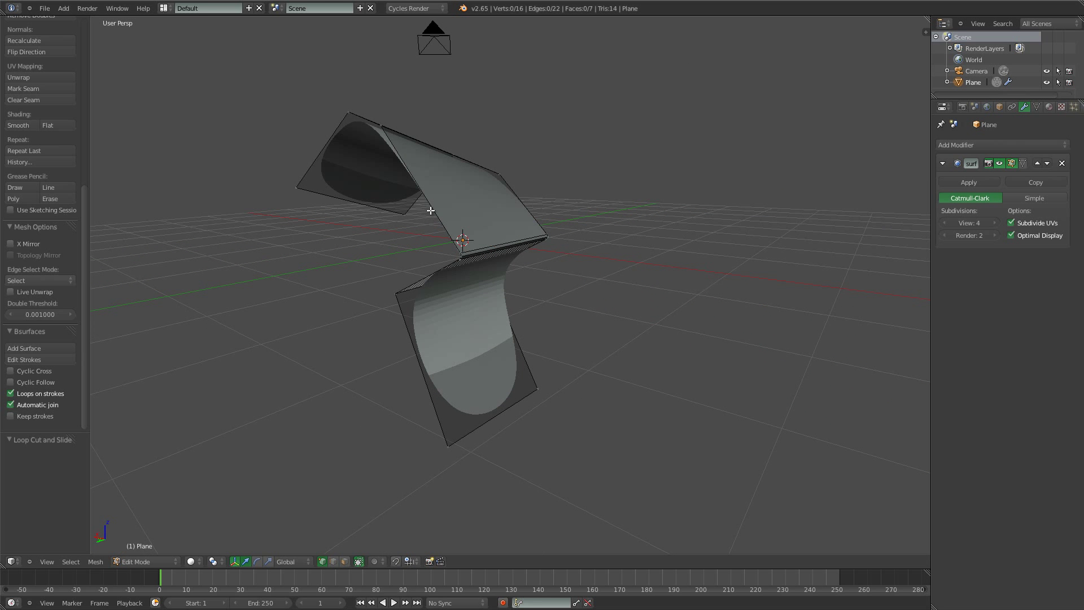
pyautogui.moveTo(499, 268); pyautogui.dragTo(660, 297, button='middle')
pyautogui.press('e')
pyautogui.click(654, 320)
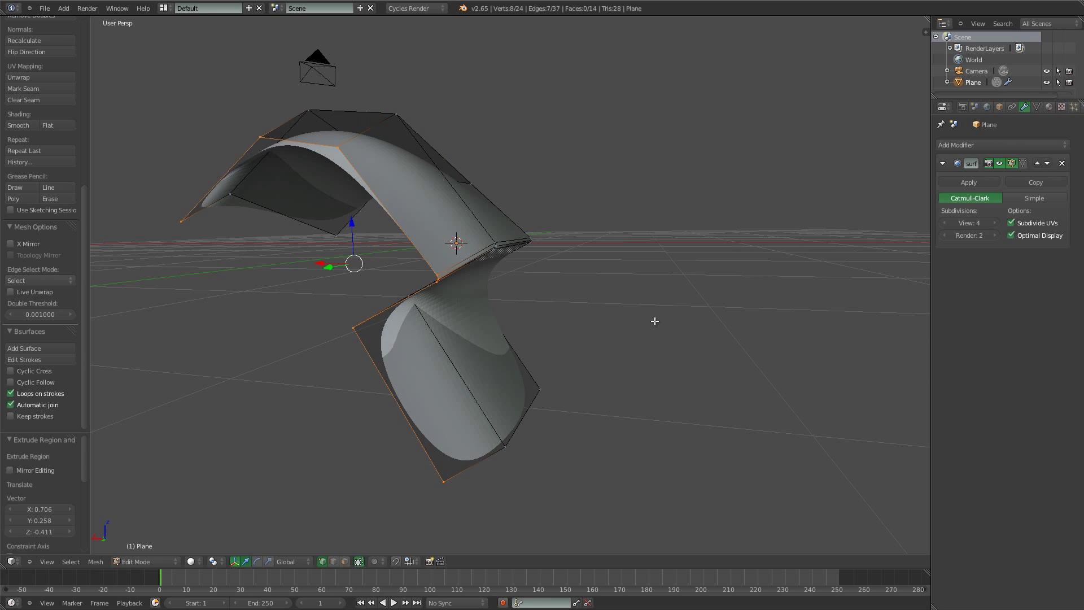
# Scale down the extruded side edge loop, reposition it beside the strip, and deselect everything
pyautogui.press('s')
pyautogui.click(552, 290)
pyautogui.press('g')
pyautogui.click(559, 285)
pyautogui.moveTo(495, 298); pyautogui.dragTo(426, 282, button='middle')
pyautogui.moveTo(424, 158); pyautogui.dragTo(383, 128, button='middle')
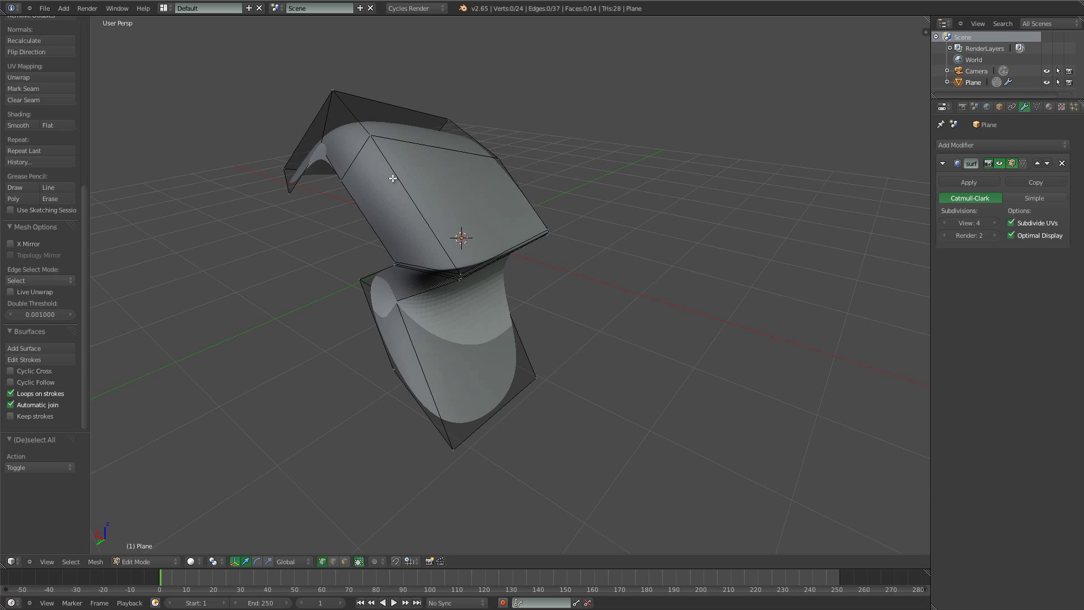
# Bevel the lengthwise side edge loop with 3 segments and an offset of about 0.275
pyautogui.hotkey('ctrl', 'b')
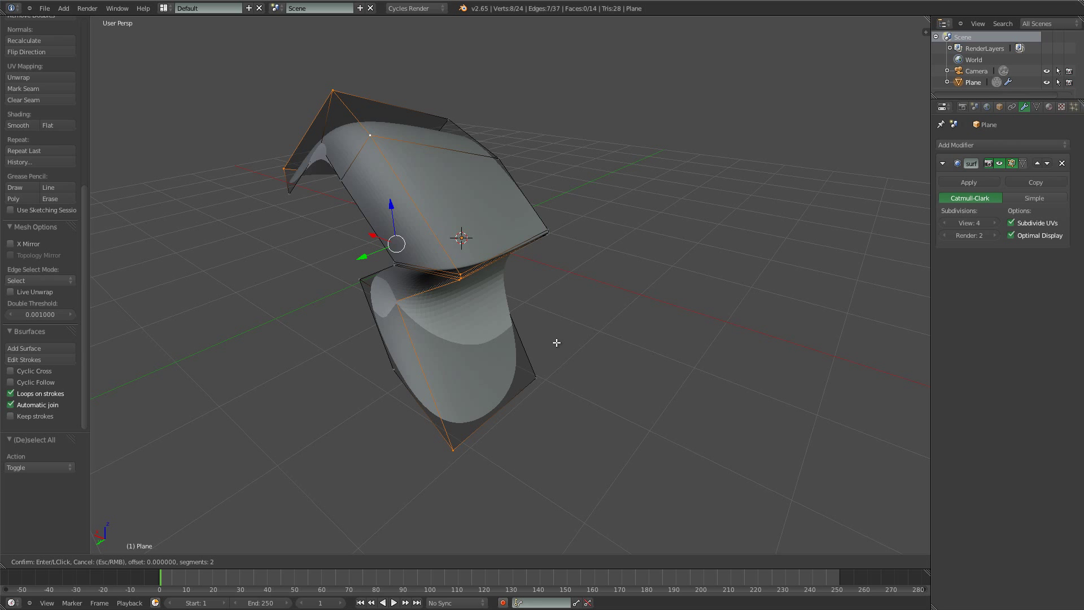
pyautogui.scroll(1, 576, 355)
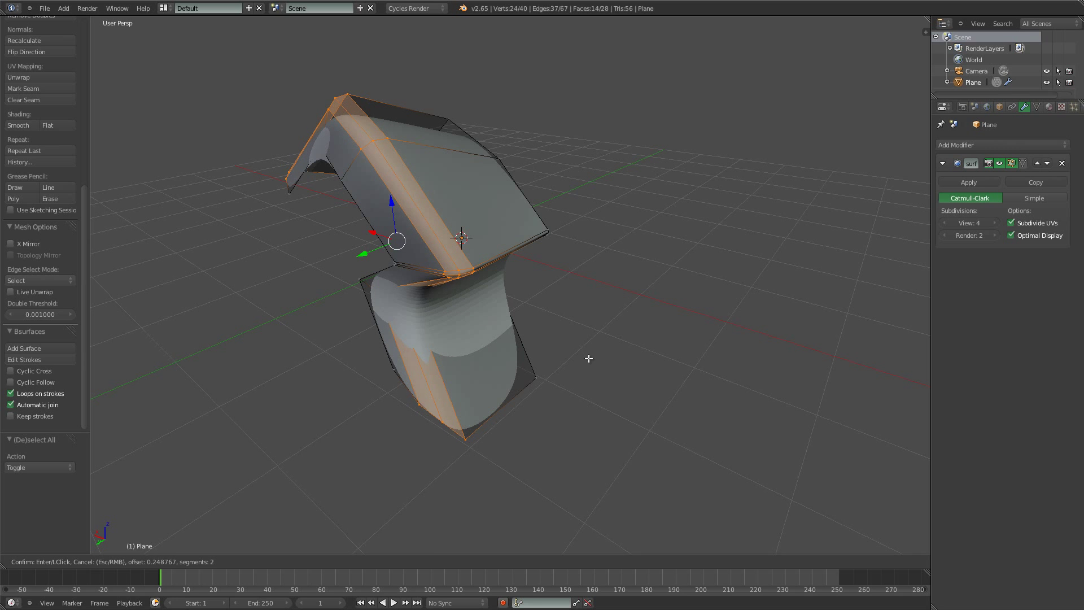
pyautogui.click(588, 358)
pyautogui.click(69, 496)
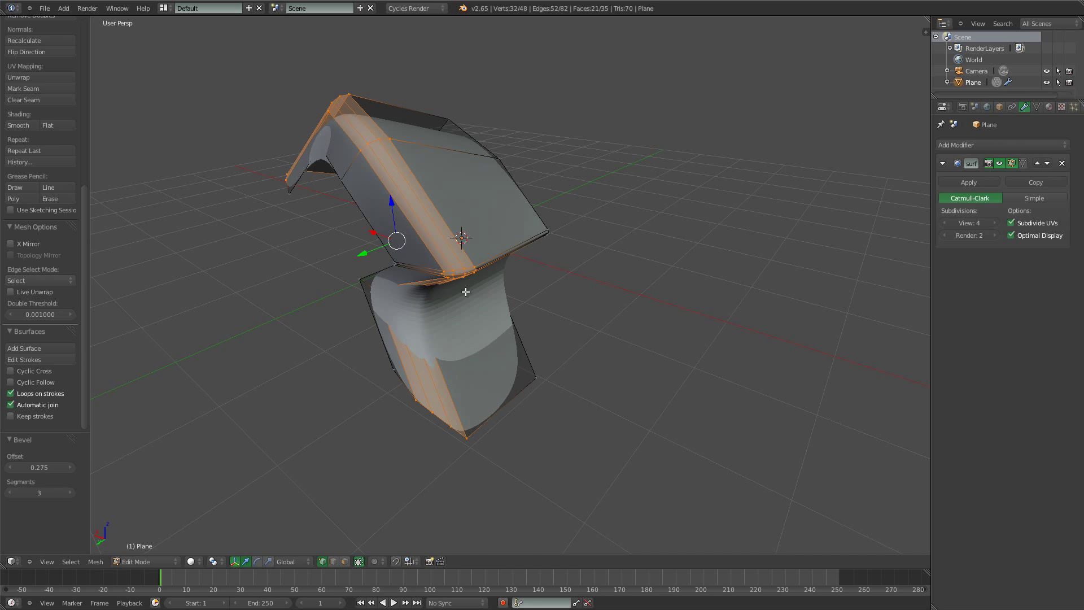
pyautogui.scroll(3, 520, 292)
pyautogui.press('Tab')
pyautogui.press('Tab')
# Apply Shade Smooth to the whole mesh and inspect the strip in Object Mode
pyautogui.moveTo(520, 292); pyautogui.dragTo(446, 316, button='middle')
pyautogui.scroll(-3, 570, 295)
pyautogui.press('a')
pyautogui.press('a')
pyautogui.press('w')
pyautogui.click(540, 296)
pyautogui.press('Tab')
pyautogui.keyDown('shift'); pyautogui.moveTo(557, 382); pyautogui.dragTo(558, 444, button='middle'); pyautogui.keyUp('shift')
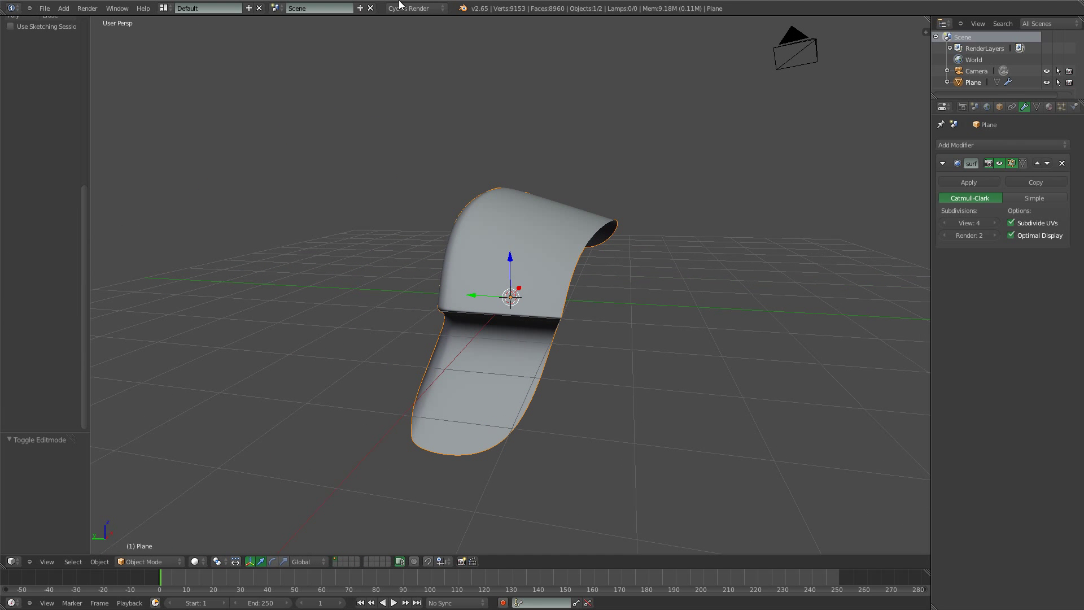
# Switch the render engine to Blender Render
pyautogui.click(416, 21)
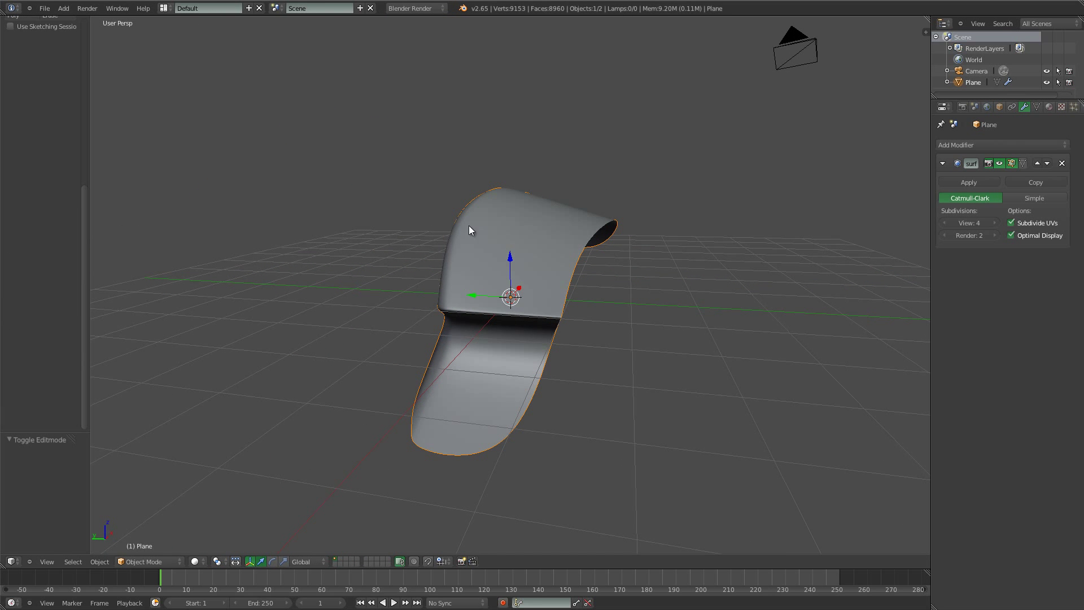
pyautogui.moveTo(469, 226); pyautogui.dragTo(511, 321, button='middle')
pyautogui.scroll(2, 506, 297)
pyautogui.keyDown('shift'); pyautogui.moveTo(511, 327); pyautogui.dragTo(433, 218, button='middle'); pyautogui.keyUp('shift')
# Select the three side-flap vertices beside the sharp fold and apply Shade Smooth to them
pyautogui.press('Tab')
pyautogui.press('a')
pyautogui.press('c')
pyautogui.click(447, 306)
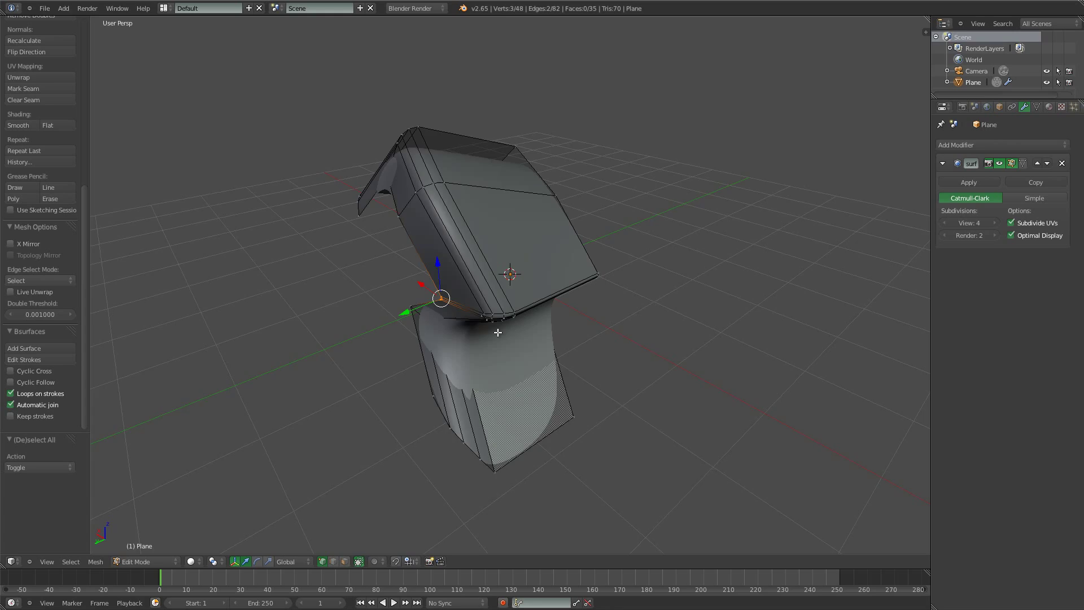
pyautogui.moveTo(498, 333); pyautogui.dragTo(513, 249, button='middle')
pyautogui.scroll(3, 444, 268)
pyautogui.moveTo(592, 225); pyautogui.dragTo(474, 267, button='middle')
pyautogui.press('w')
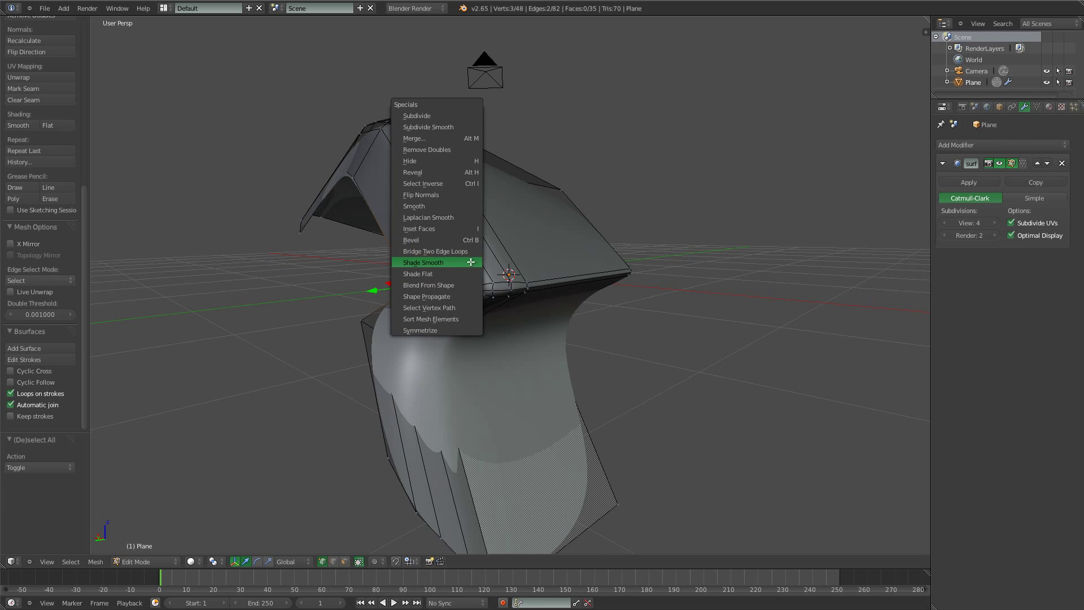
pyautogui.click(471, 262)
# Smooth the positions of the selected side-flap vertices and check the surface in Object Mode
pyautogui.press('w')
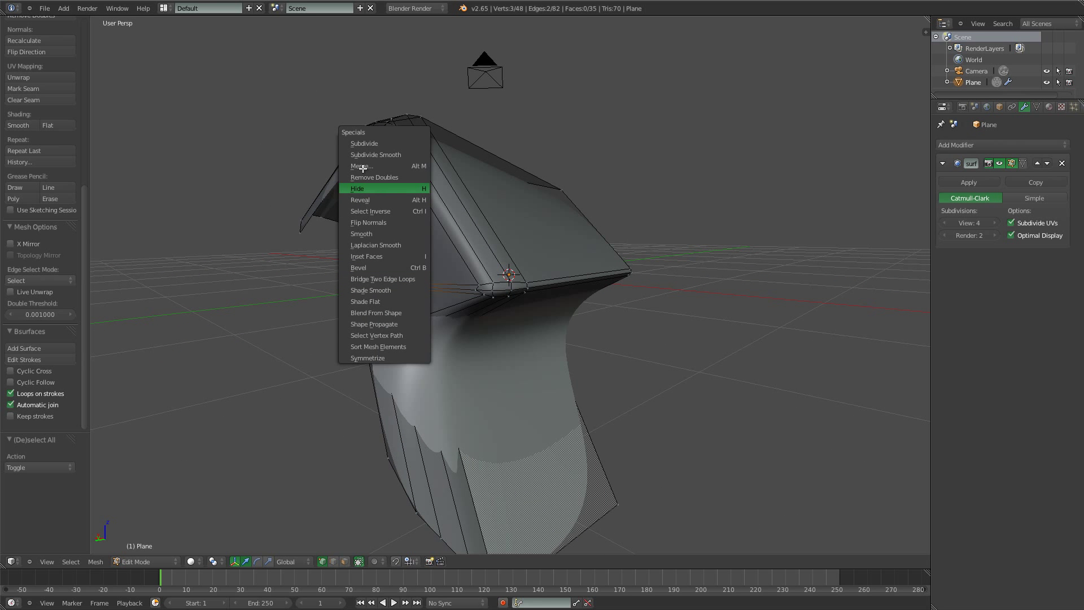
pyautogui.click(374, 233)
pyautogui.moveTo(512, 251); pyautogui.dragTo(520, 276, button='middle')
pyautogui.press('Tab')
pyautogui.press('Tab')
# Add a lengthwise loop cut close to the strip's open long side and a crosswise one close to the upper part's free end
pyautogui.moveTo(554, 339); pyautogui.dragTo(564, 264, button='middle')
pyautogui.press('a')
pyautogui.hotkey('ctrl', 'r')
pyautogui.click(581, 280)
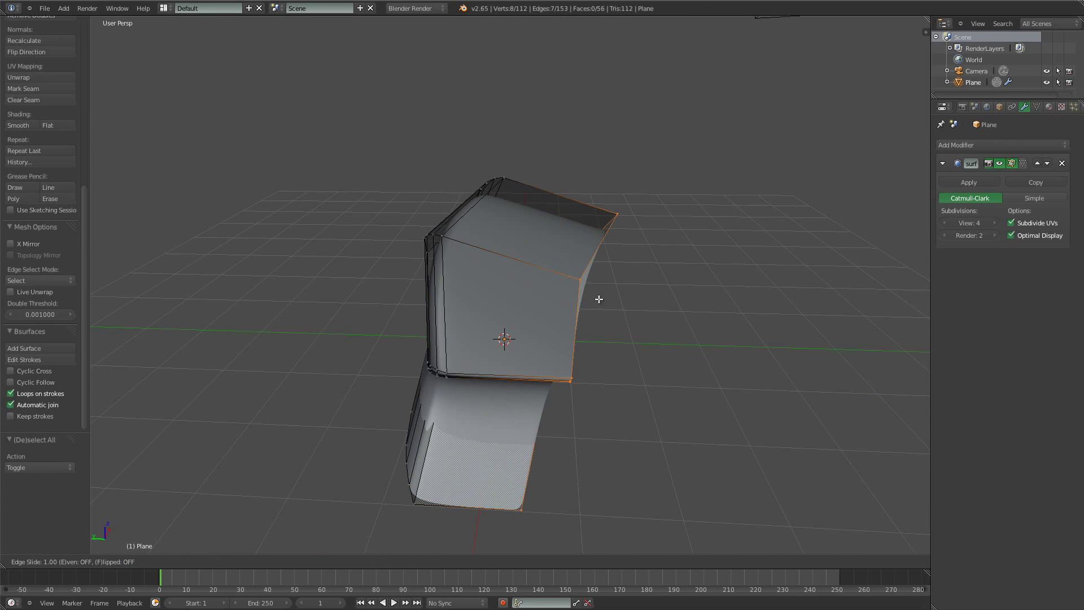
pyautogui.click(595, 300)
pyautogui.moveTo(595, 300); pyautogui.dragTo(317, 316, button='middle')
pyautogui.moveTo(530, 315); pyautogui.dragTo(499, 290, button='middle')
pyautogui.press('a')
pyautogui.hotkey('ctrl', 'r')
pyautogui.click(585, 334)
pyautogui.click(629, 378)
pyautogui.press('a')
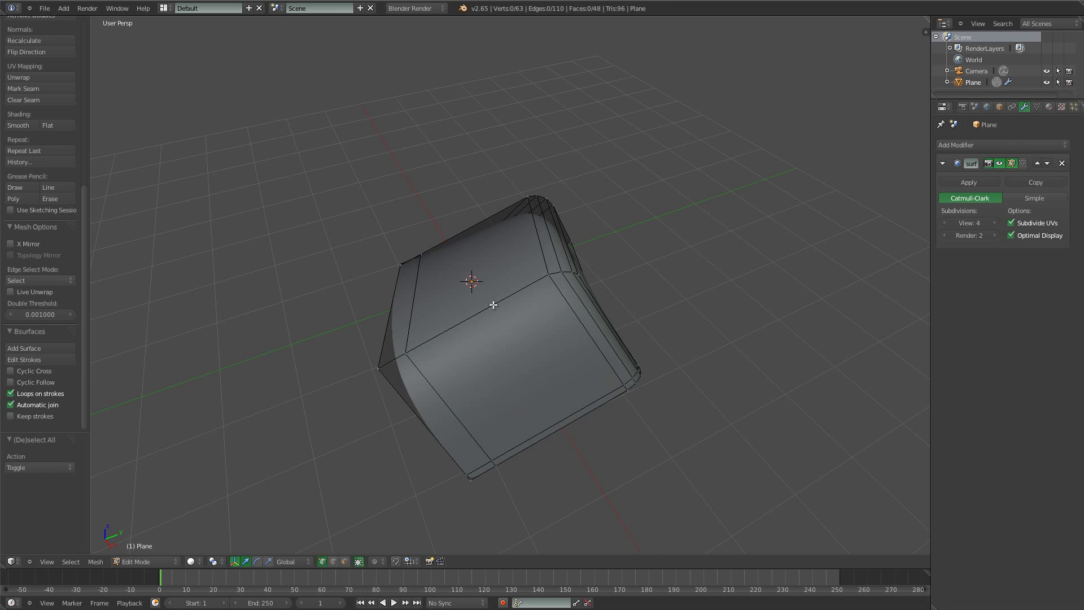
# Divide the end panel with one lengthwise and one crosswise loop cut, and delete their crossing vertex to open a hole
pyautogui.hotkey('ctrl', 'r')
pyautogui.click(501, 339)
pyautogui.moveTo(478, 375); pyautogui.dragTo(573, 359, button='middle')
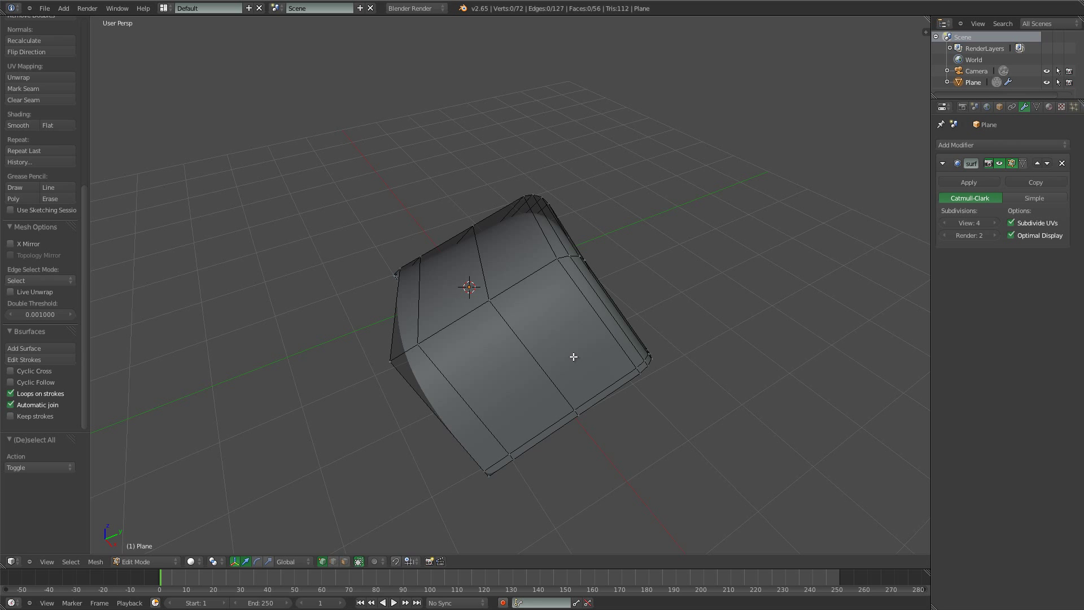
pyautogui.hotkey('ctrl', 'r')
pyautogui.click(537, 367)
pyautogui.click(533, 399)
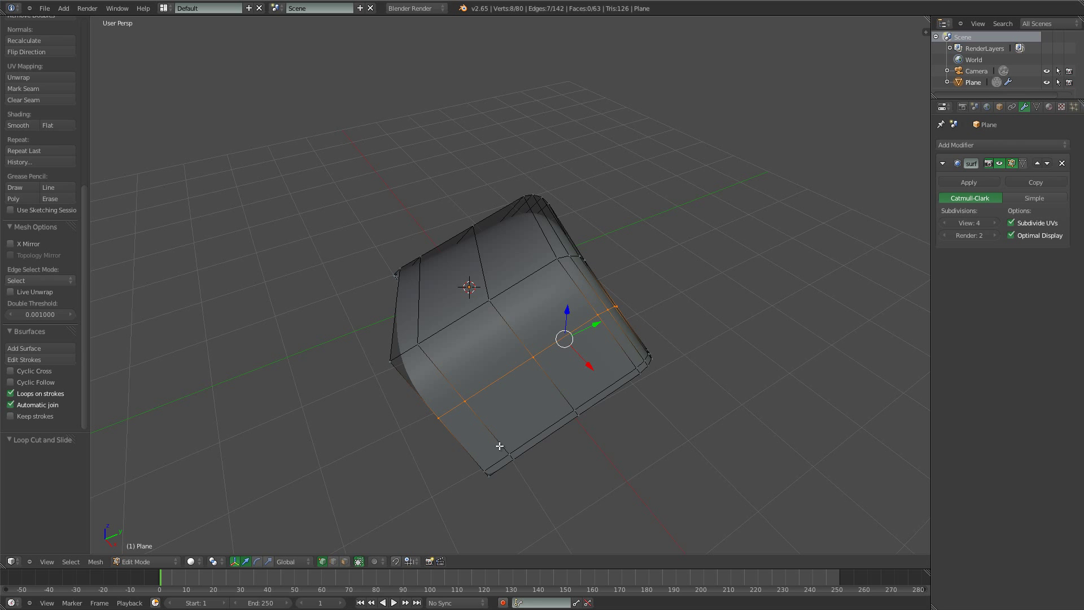
pyautogui.press('x')
pyautogui.click(565, 349)
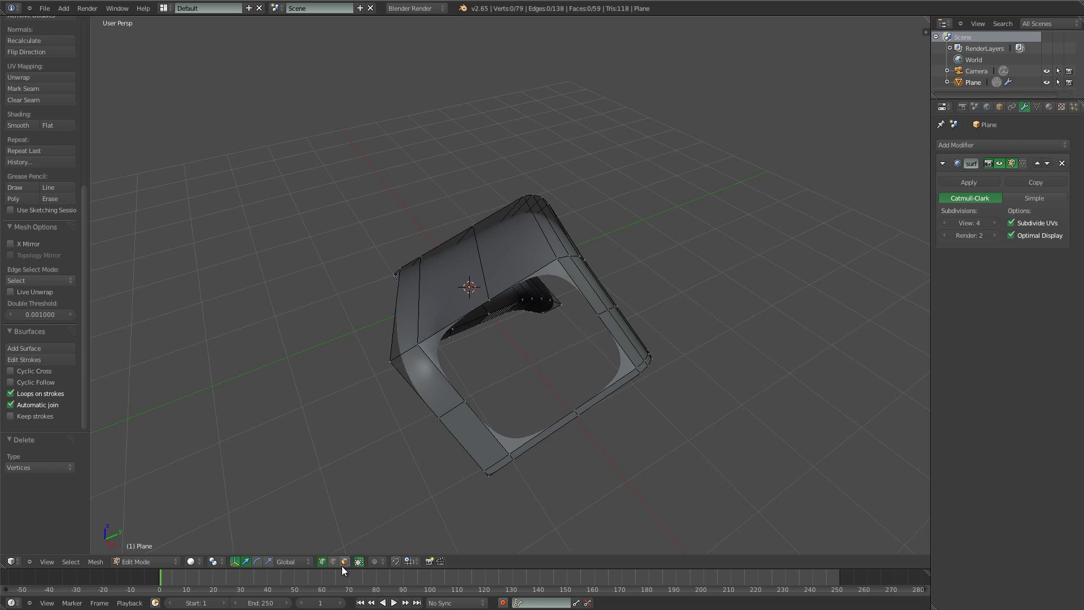
# Select the hole's boundary edge loop, extrude it in place, and scale it inward to narrow the opening
pyautogui.click(336, 562)
pyautogui.keyDown('alt'); pyautogui.rightClick(459, 321); pyautogui.keyUp('alt')
pyautogui.press('e')
pyautogui.rightClick(780, 339)
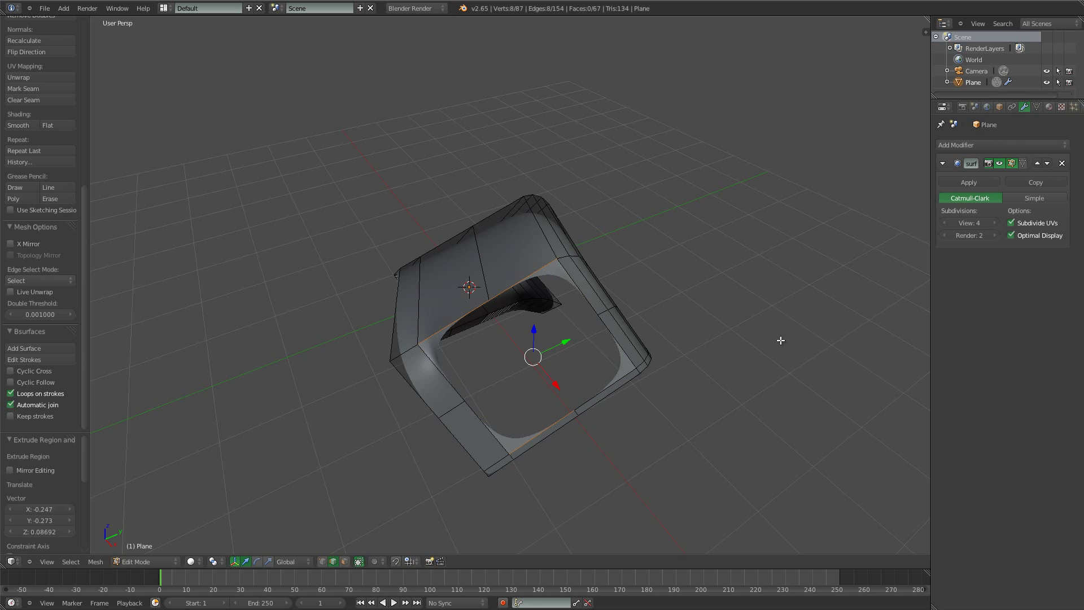
pyautogui.press('s')
pyautogui.click(667, 356)
# Smooth the hole's inner edge loop twice and round it with To Sphere at factor 1
pyautogui.press('w')
pyautogui.click(664, 357)
pyautogui.press('w')
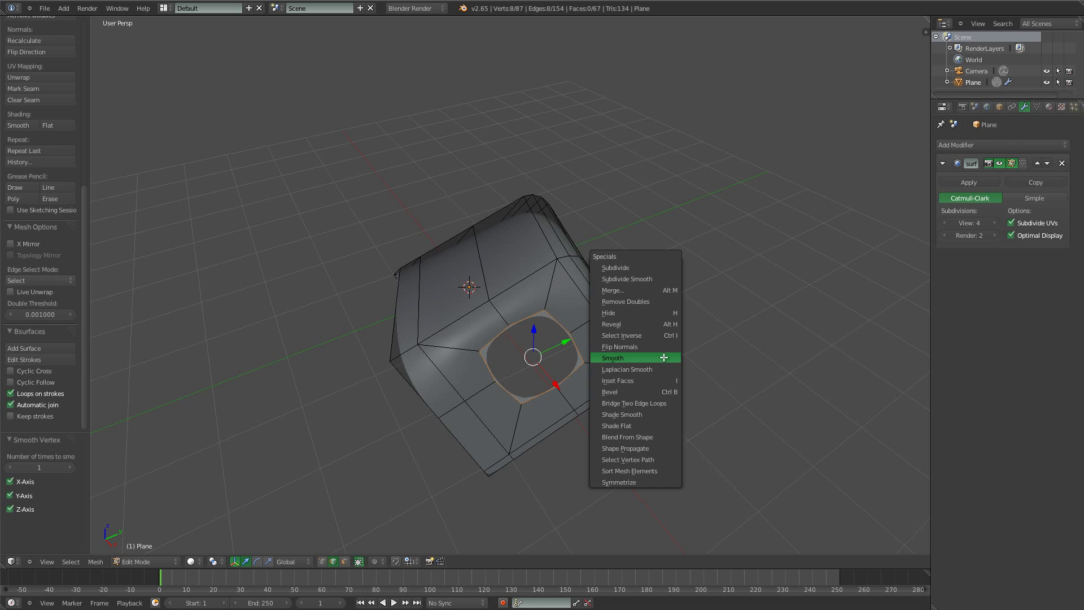
pyautogui.click(664, 358)
pyautogui.press('space')
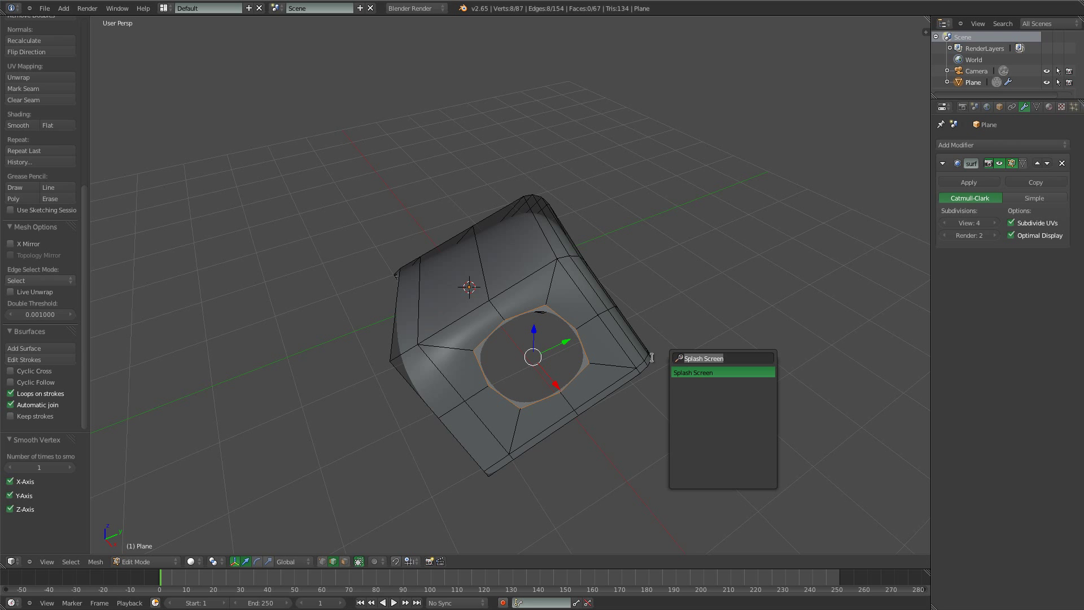
pyautogui.write('to sphere')
pyautogui.press('Return')
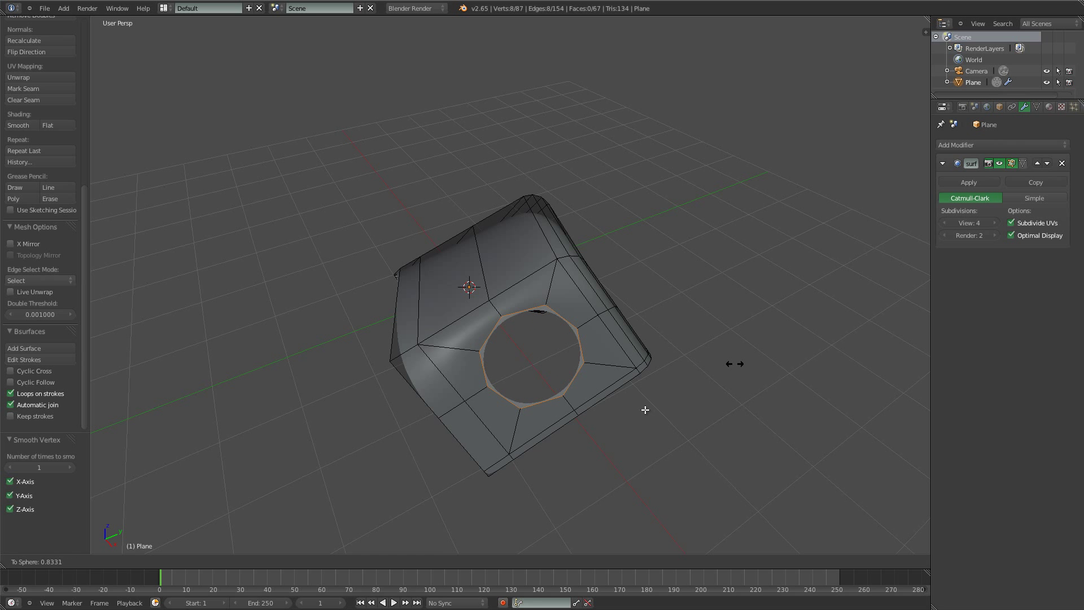
pyautogui.press('Return')
# Fill the round hole with a face and set the viewport subdivision level to 0
pyautogui.moveTo(666, 358); pyautogui.dragTo(509, 454, button='middle')
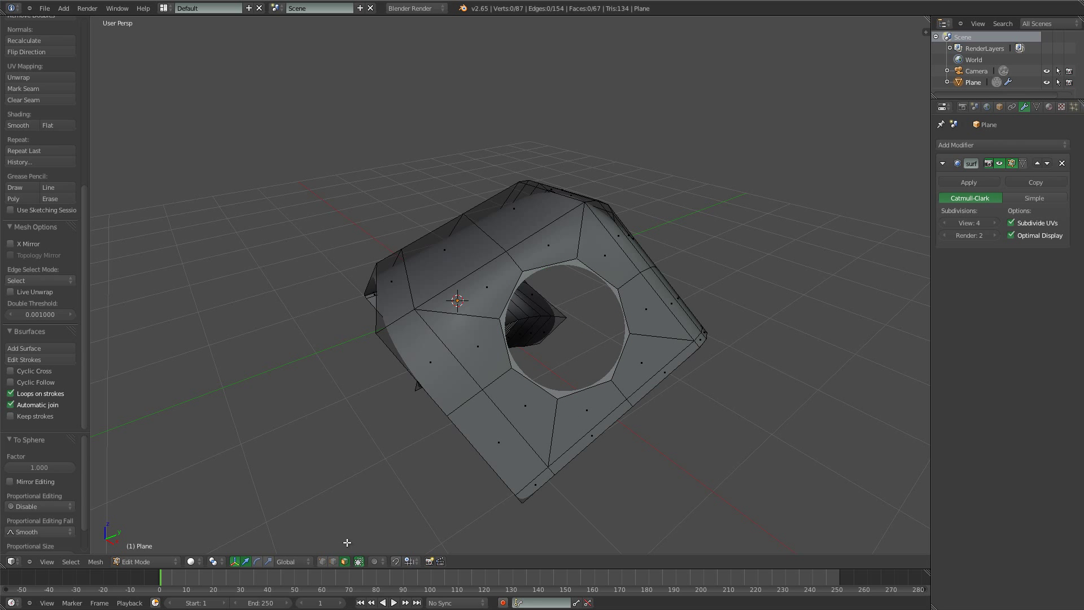
pyautogui.press('f')
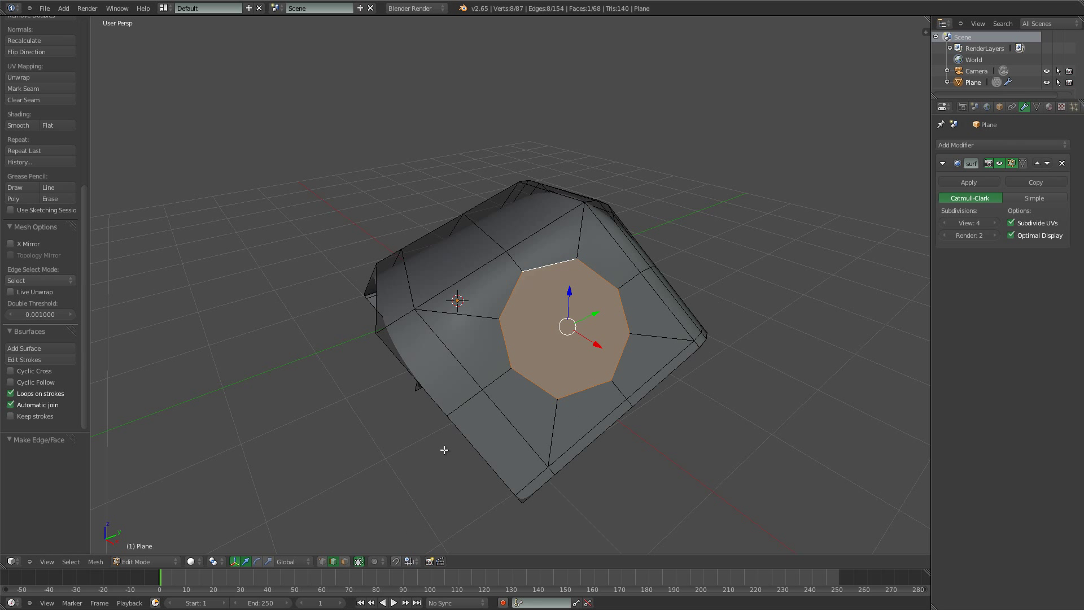
pyautogui.click(345, 561)
pyautogui.hotkey('ctrl', '0')
# Try extruding the octagonal face inward by about X -0.549, Y 0.149, Z -0.401, and undo it
pyautogui.moveTo(639, 400); pyautogui.dragTo(656, 361, button='middle')
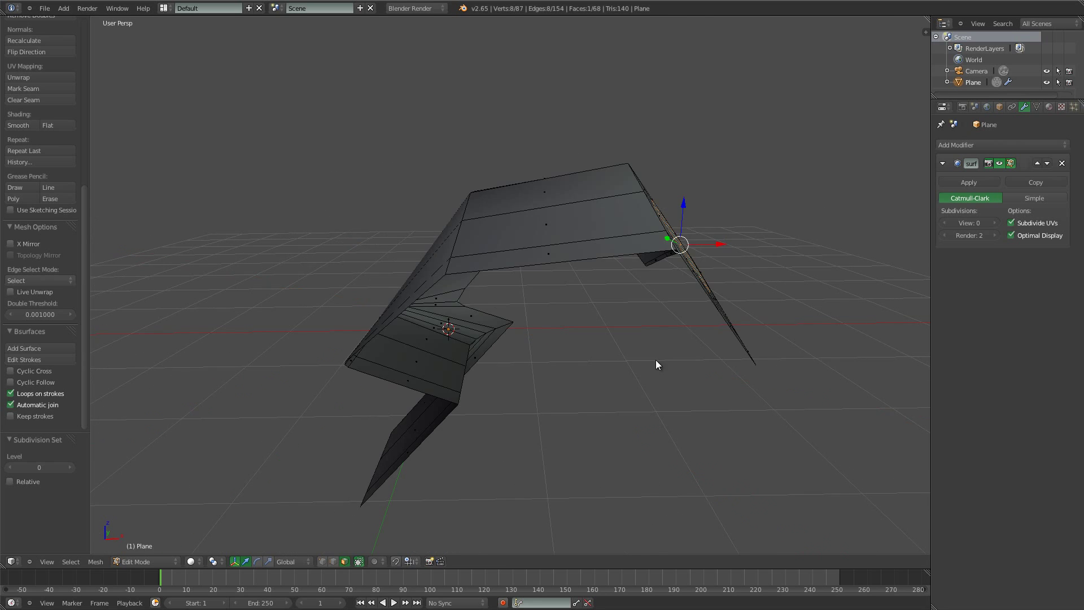
pyautogui.press('Tab')
pyautogui.scroll(-4, 577, 358)
pyautogui.press('Tab')
pyautogui.moveTo(576, 358); pyautogui.dragTo(686, 300, button='middle')
pyautogui.scroll(4, 519, 372)
pyautogui.press('e')
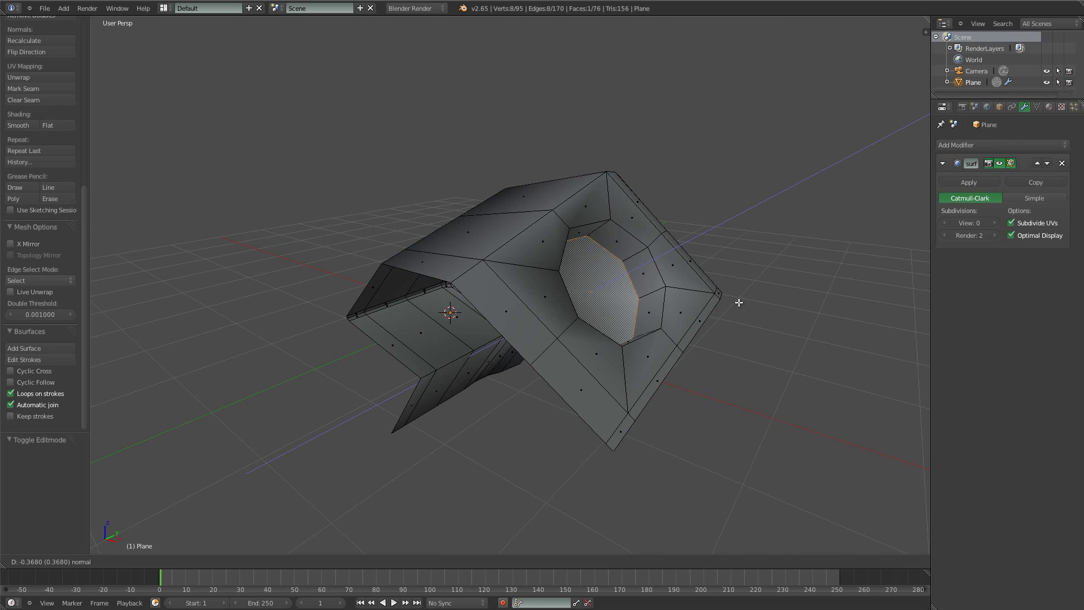
pyautogui.click(763, 302)
pyautogui.moveTo(762, 303); pyautogui.dragTo(648, 331, button='middle')
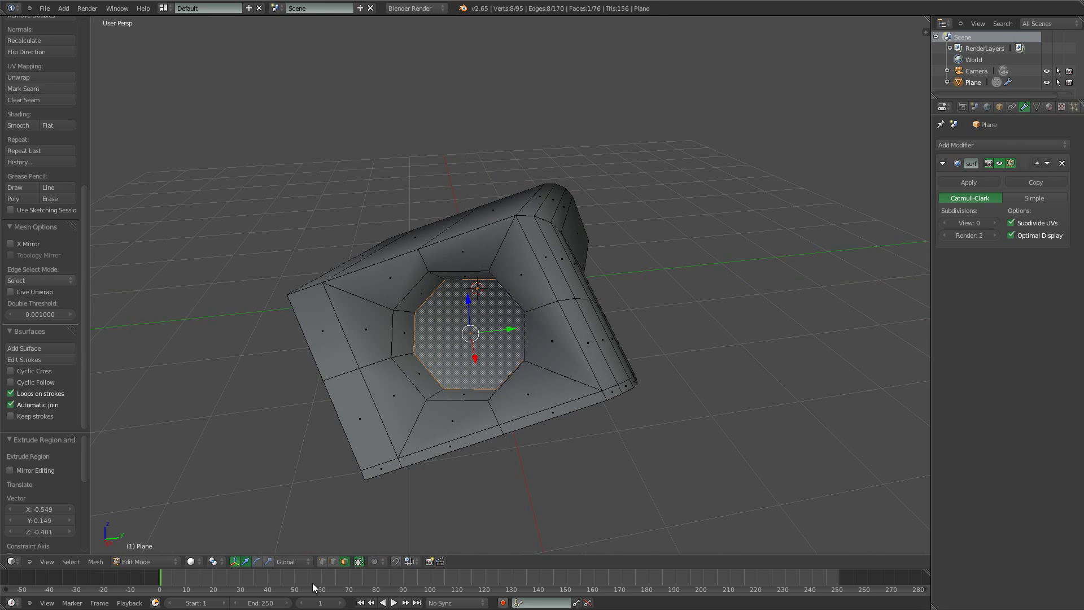
pyautogui.moveTo(555, 377); pyautogui.dragTo(739, 299, button='middle')
pyautogui.hotkey('ctrl', 'z')
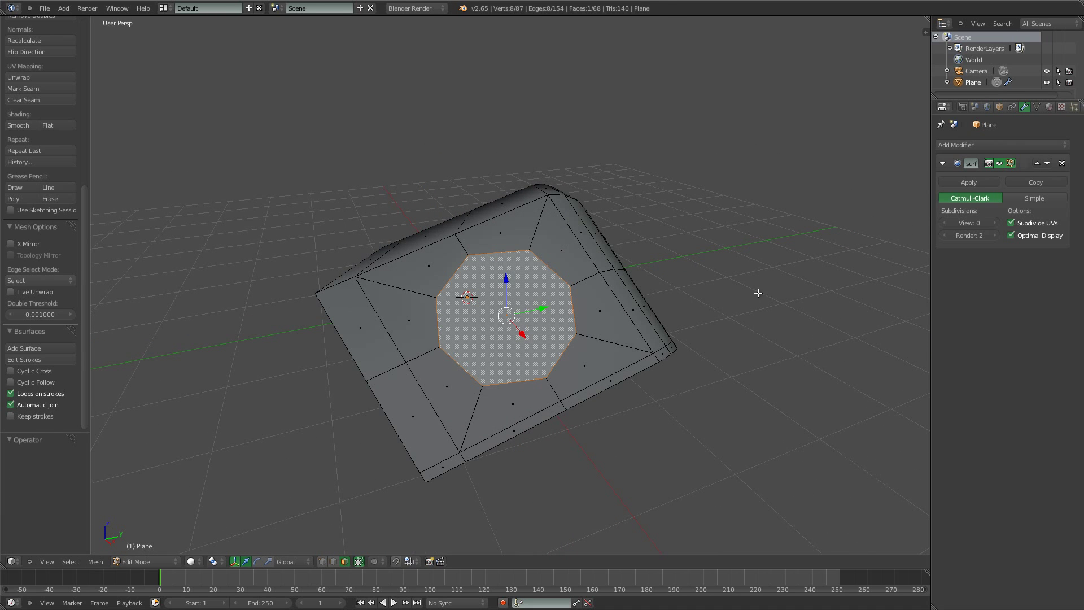
# Try insetting the octagonal face by extruding it in place and scaling it to about 0.908
pyautogui.press('s')
pyautogui.rightClick(762, 293)
pyautogui.press('e')
pyautogui.rightClick(755, 295)
pyautogui.press('s')
pyautogui.click(731, 300)
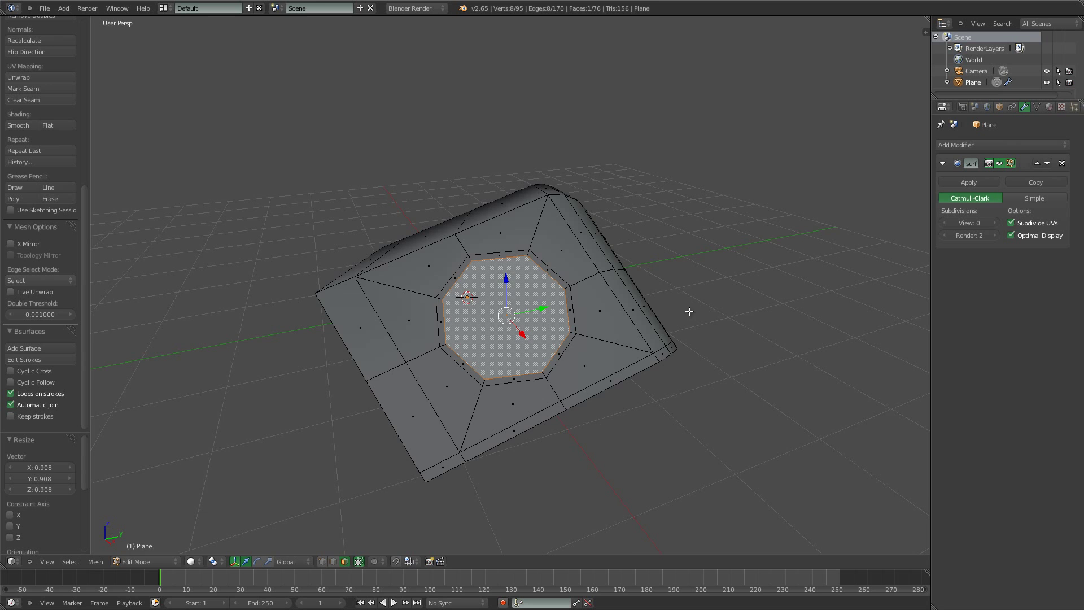
# Try extruding the inset face inward along its normal, and undo back to the plain octagonal face
pyautogui.moveTo(689, 311); pyautogui.dragTo(793, 267, button='middle')
pyautogui.press('e')
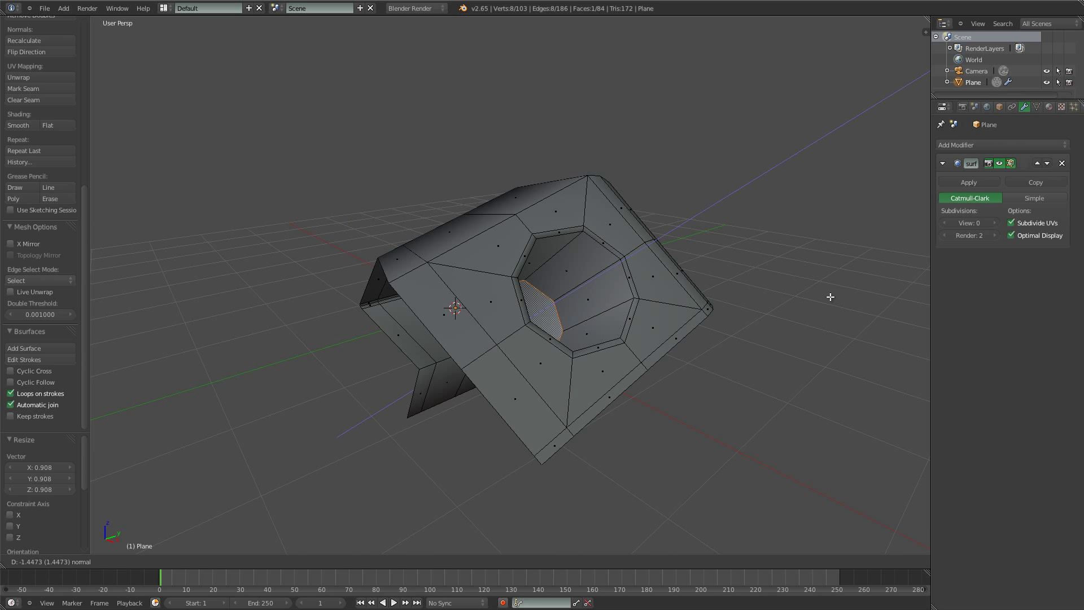
pyautogui.rightClick(799, 323)
pyautogui.hotkey('ctrl', 'z')
pyautogui.hotkey('ctrl', 'z')
pyautogui.hotkey('ctrl', 'z')
# Extrude the octagonal face inward by about X -0.678, Y 0.184, Z -0.495 and set the viewport subdivision level to 4
pyautogui.moveTo(781, 327); pyautogui.dragTo(618, 374, button='middle')
pyautogui.press('e')
pyautogui.click(751, 322)
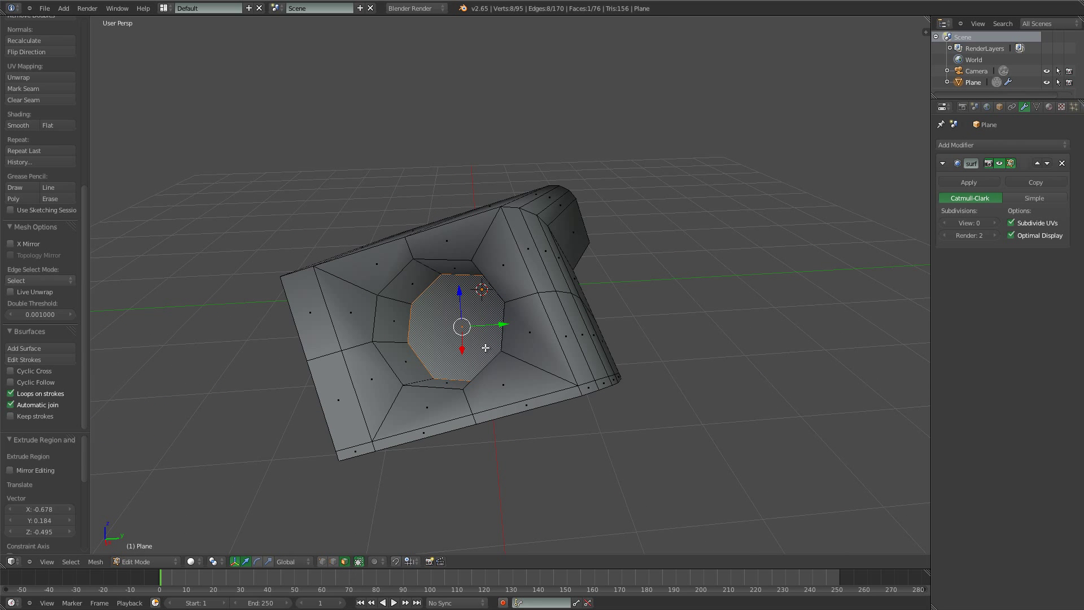
pyautogui.moveTo(485, 348); pyautogui.dragTo(339, 549, button='middle')
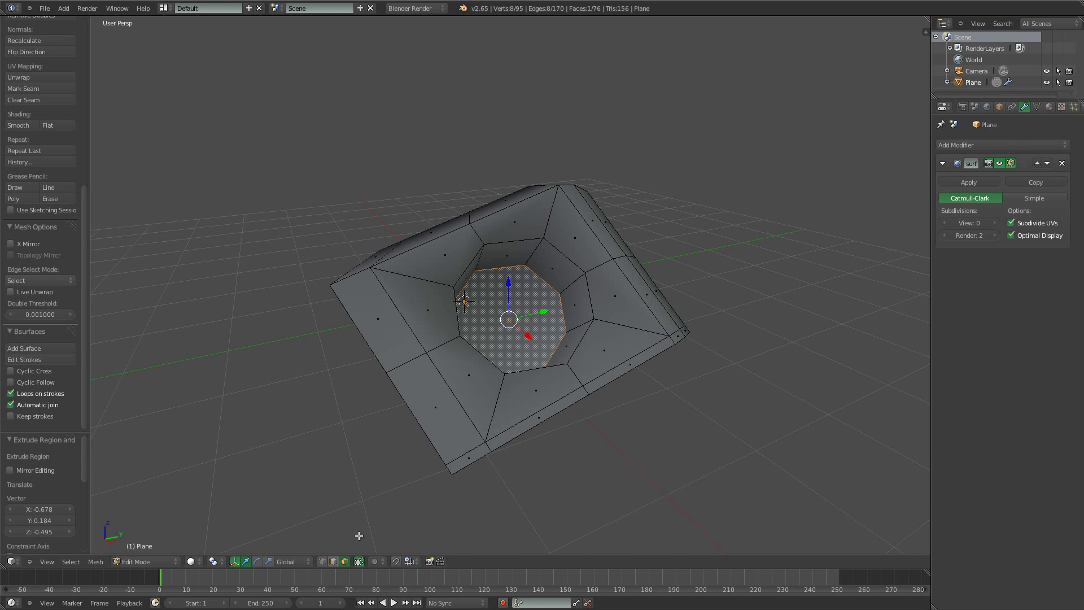
pyautogui.hotkey('ctrl', '4')
# Try beveling the recess's rim loop with an offset of about 0.068, reduce it from 3 to 2 segments, inspect it, and undo the bevel
pyautogui.moveTo(522, 371); pyautogui.dragTo(559, 297, button='middle')
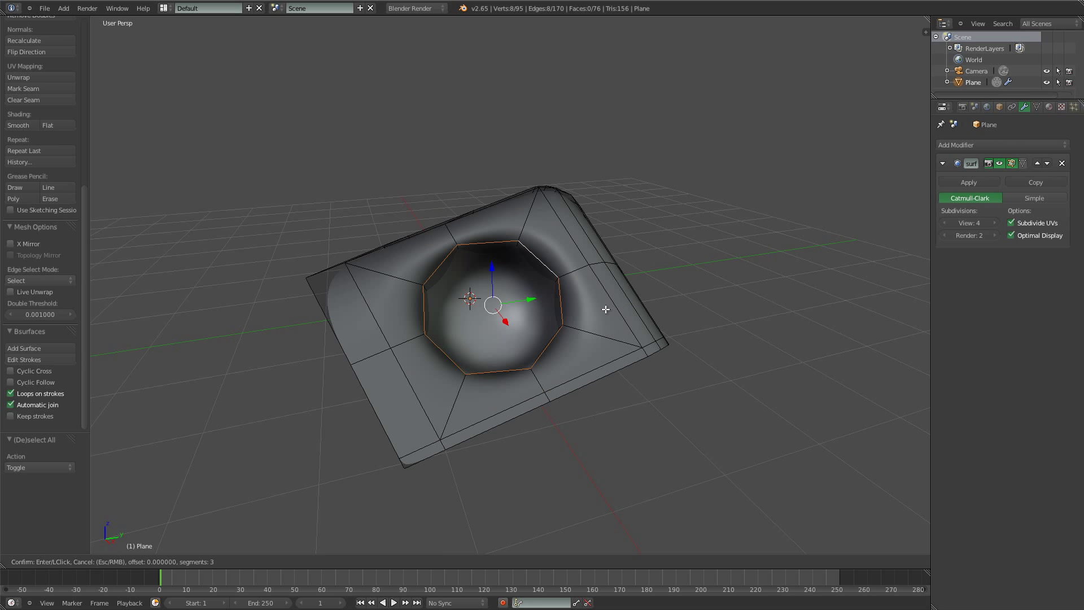
pyautogui.click(642, 254)
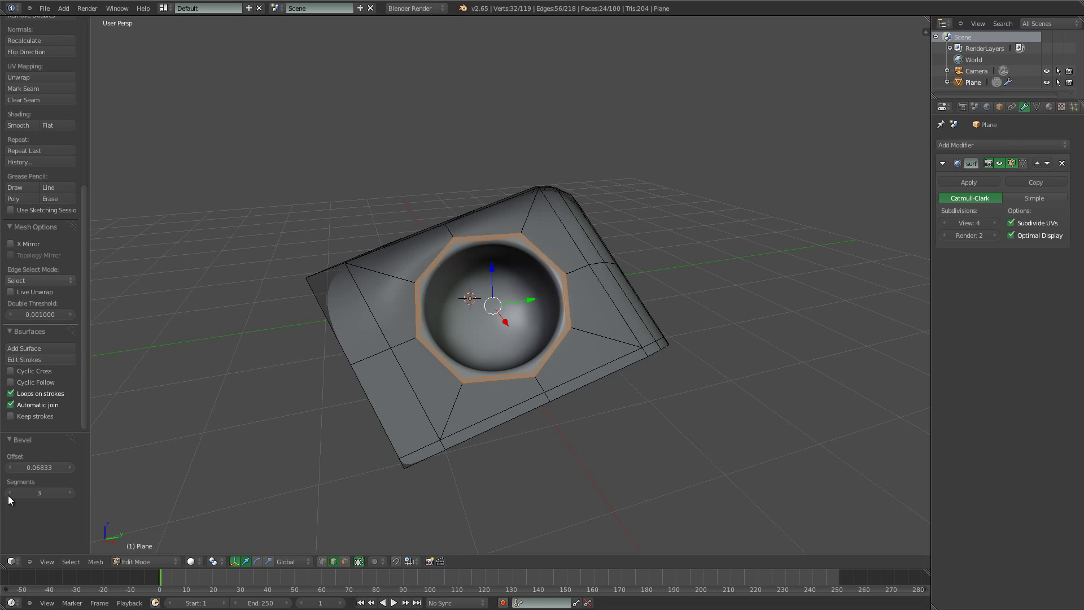
pyautogui.click(12, 493)
pyautogui.scroll(4, 575, 265)
pyautogui.scroll(-4, 656, 271)
pyautogui.press('Tab')
pyautogui.moveTo(575, 265); pyautogui.dragTo(636, 286, button='middle')
pyautogui.scroll(-2, 656, 271)
pyautogui.press('Tab')
pyautogui.scroll(4, 678, 292)
pyautogui.hotkey('ctrl', 'z')
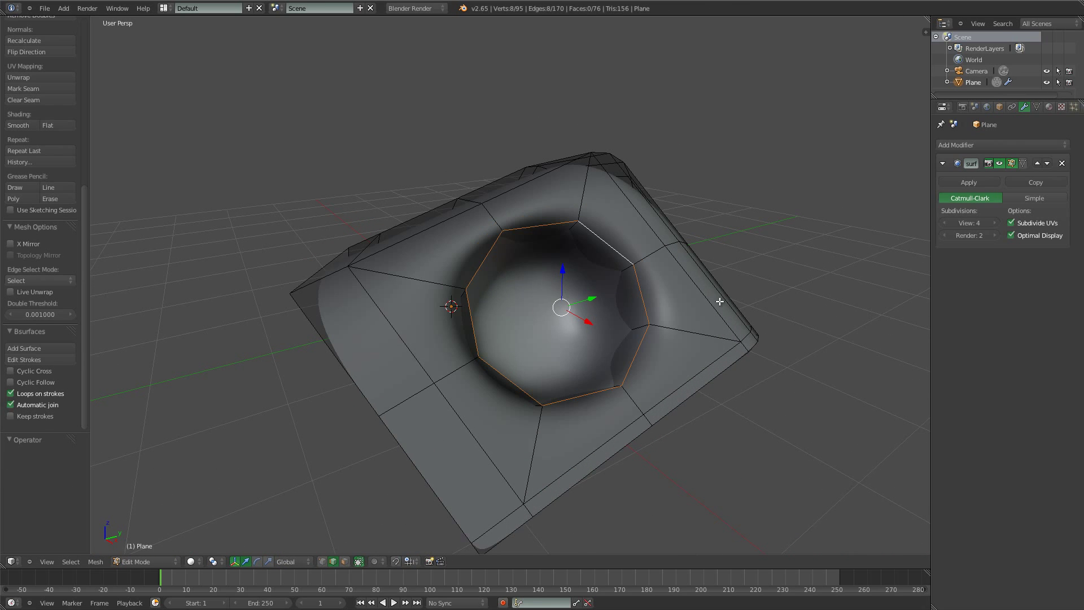
# Bevel the recess's rim edge loop with 2 segments and an offset of about 0.054, and inspect it in Object Mode
pyautogui.hotkey('ctrl', 'b')
pyautogui.click(680, 302)
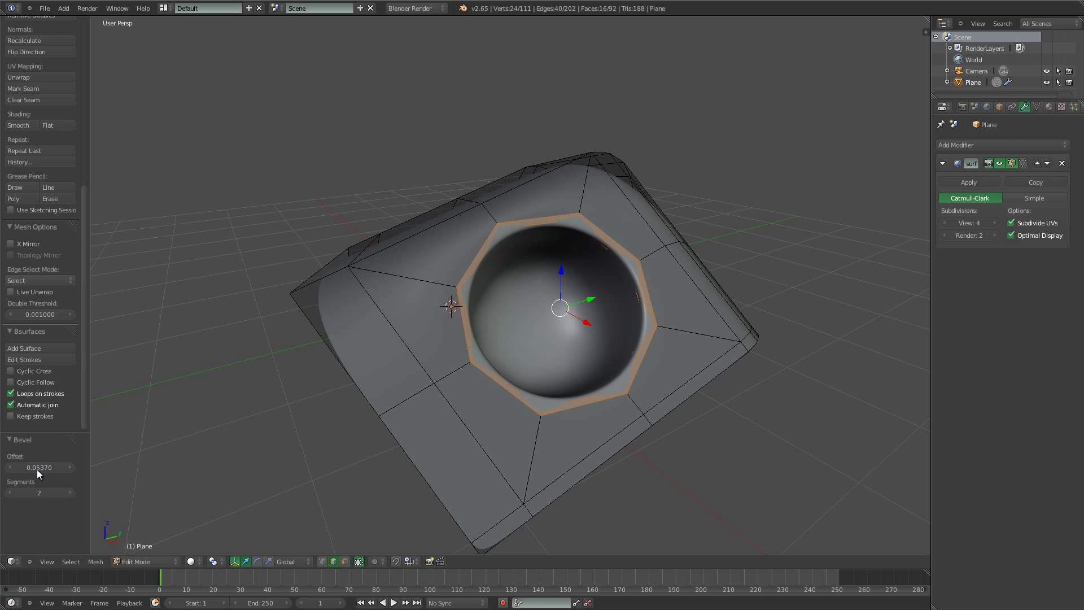
pyautogui.moveTo(45, 463)
pyautogui.mouseDown()
pyautogui.moveTo(69, 467)
pyautogui.moveTo(28, 477)
pyautogui.moveTo(38, 476)
pyautogui.mouseUp()
pyautogui.press('Tab')
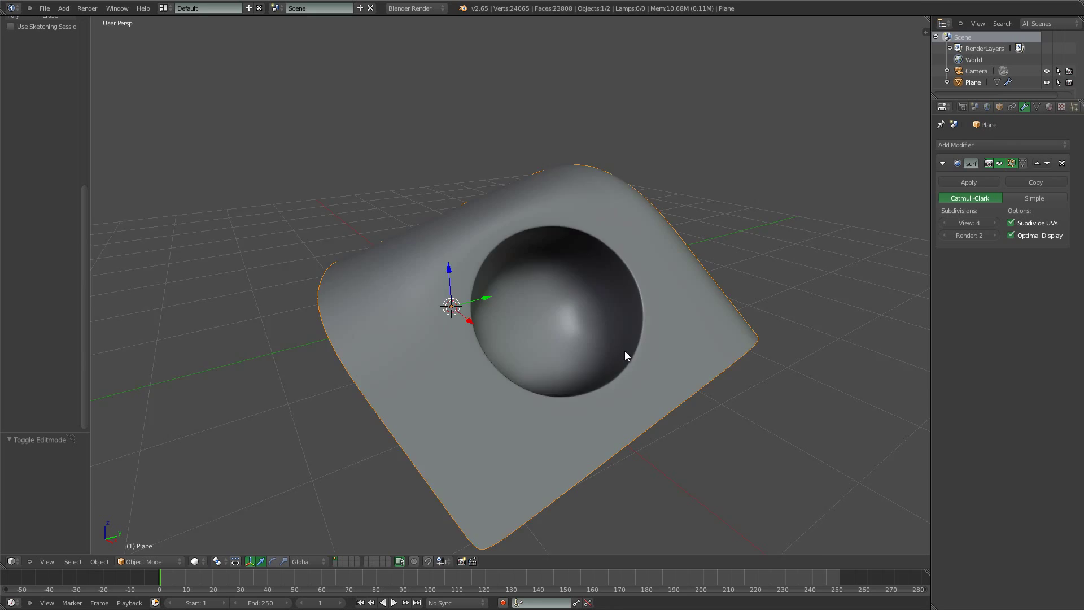
pyautogui.moveTo(624, 350)
pyautogui.mouseDown(button='middle')
pyautogui.moveTo(500, 356)
pyautogui.moveTo(578, 348)
pyautogui.moveTo(499, 315)
pyautogui.mouseUp(button='middle')
# Bevel the edges of the recess's floor face in wireframe with 2 segments and an offset of about 0.03, and check the shaded result
pyautogui.press('Tab')
pyautogui.press('z')
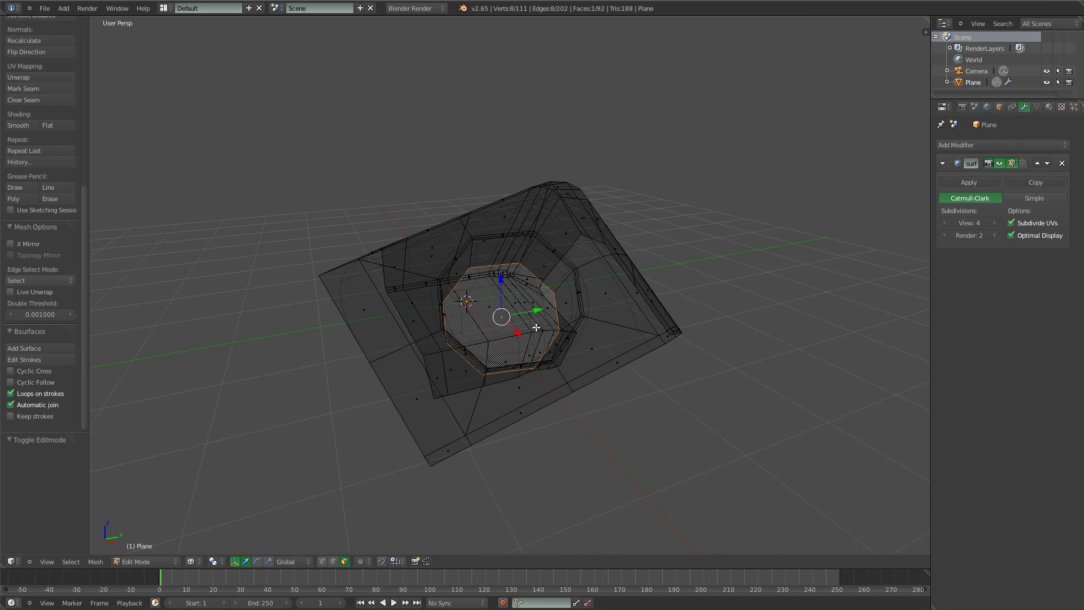
pyautogui.moveTo(536, 327); pyautogui.dragTo(566, 346, button='middle')
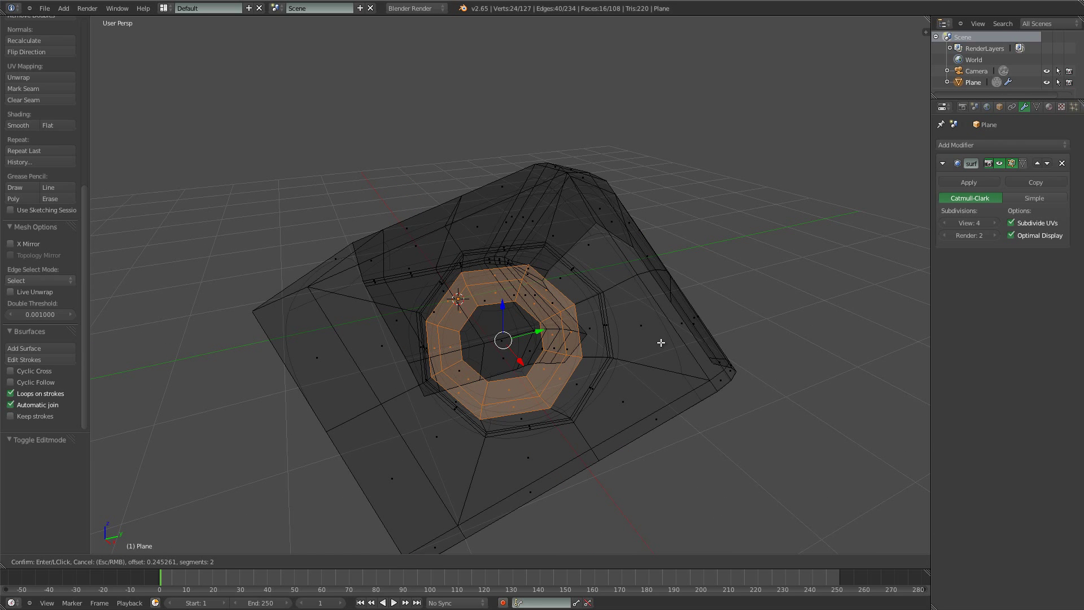
pyautogui.click(650, 345)
pyautogui.press('z')
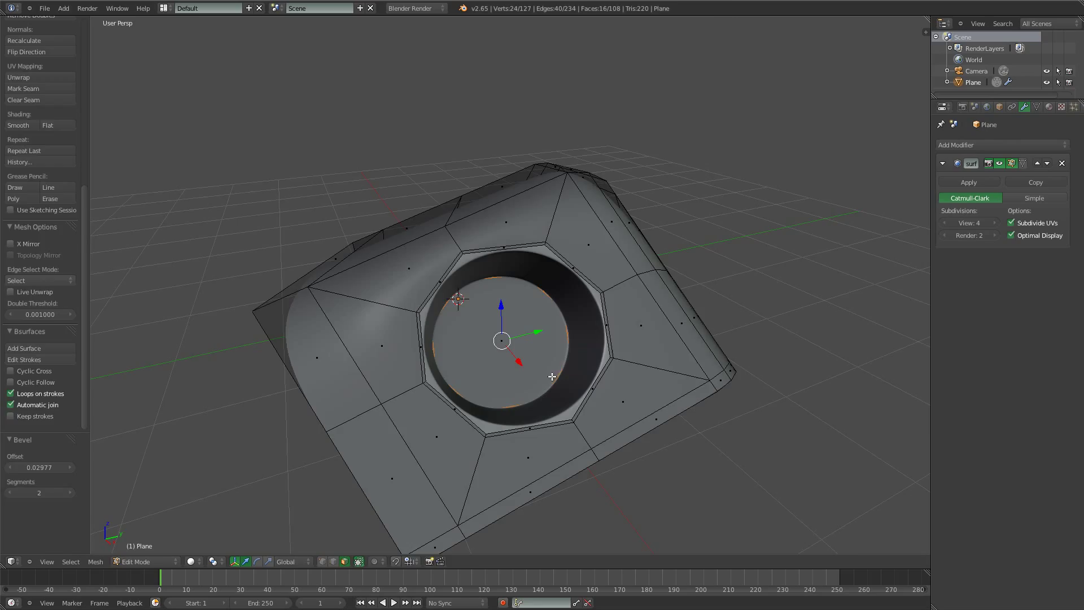
pyautogui.press('Tab')
pyautogui.scroll(-5, 507, 367)
pyautogui.moveTo(507, 368)
pyautogui.mouseDown(button='middle')
pyautogui.moveTo(595, 317)
pyautogui.moveTo(452, 370)
pyautogui.moveTo(351, 382)
pyautogui.moveTo(631, 364)
pyautogui.moveTo(757, 339)
pyautogui.moveTo(709, 355)
pyautogui.moveTo(729, 332)
pyautogui.moveTo(602, 362)
pyautogui.moveTo(610, 401)
pyautogui.mouseUp(button='middle')
# Add a crosswise loop cut near the lower flap's bottom end, and view the deselected strip in Object Mode
pyautogui.press('Tab')
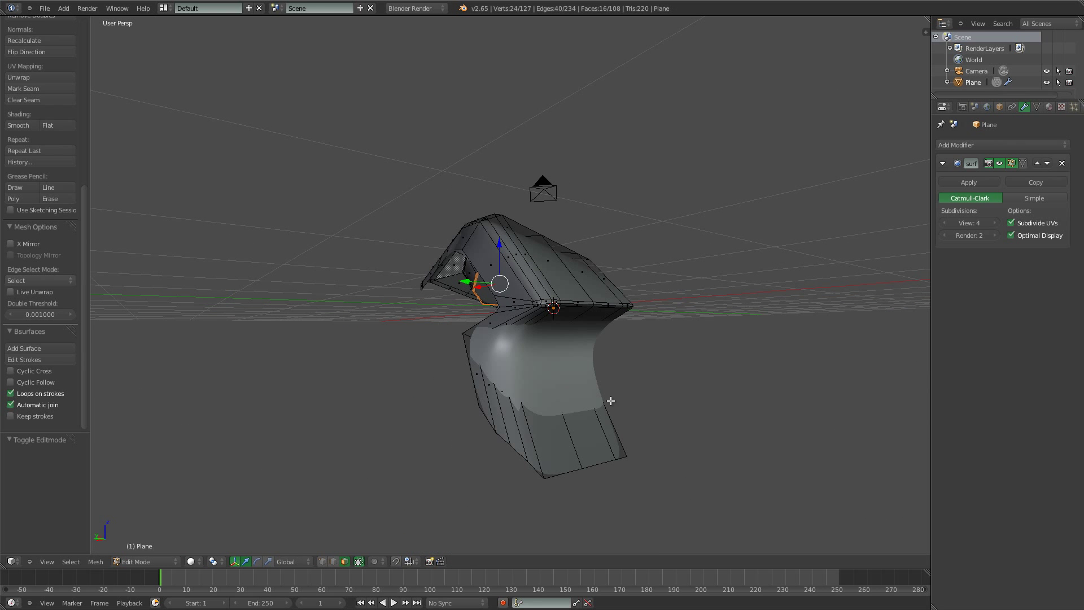
pyautogui.press('z')
pyautogui.hotkey('ctrl', 'r')
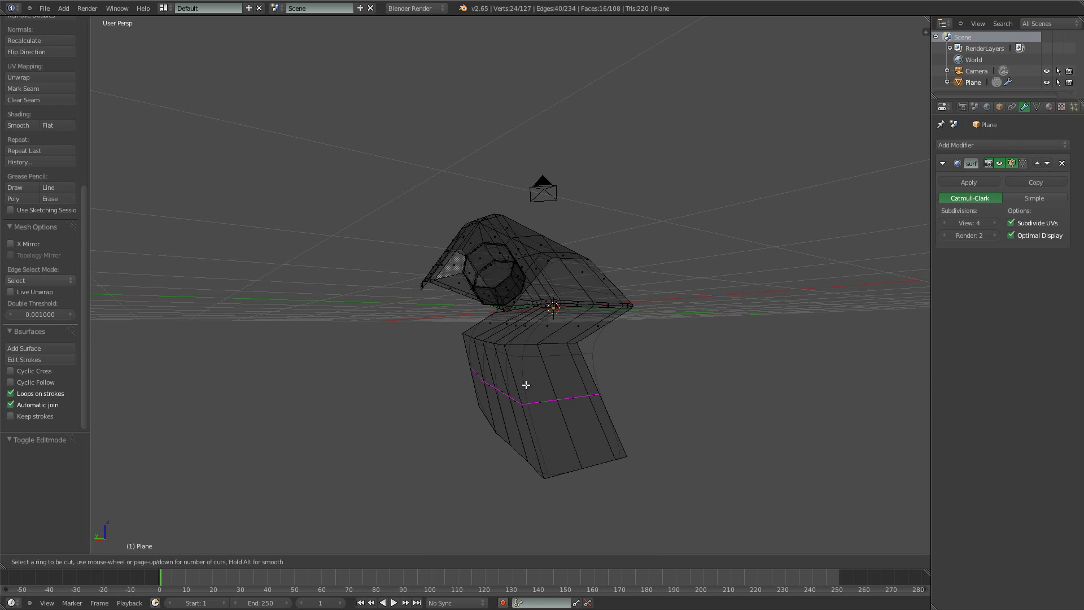
pyautogui.press('z')
pyautogui.press('Tab')
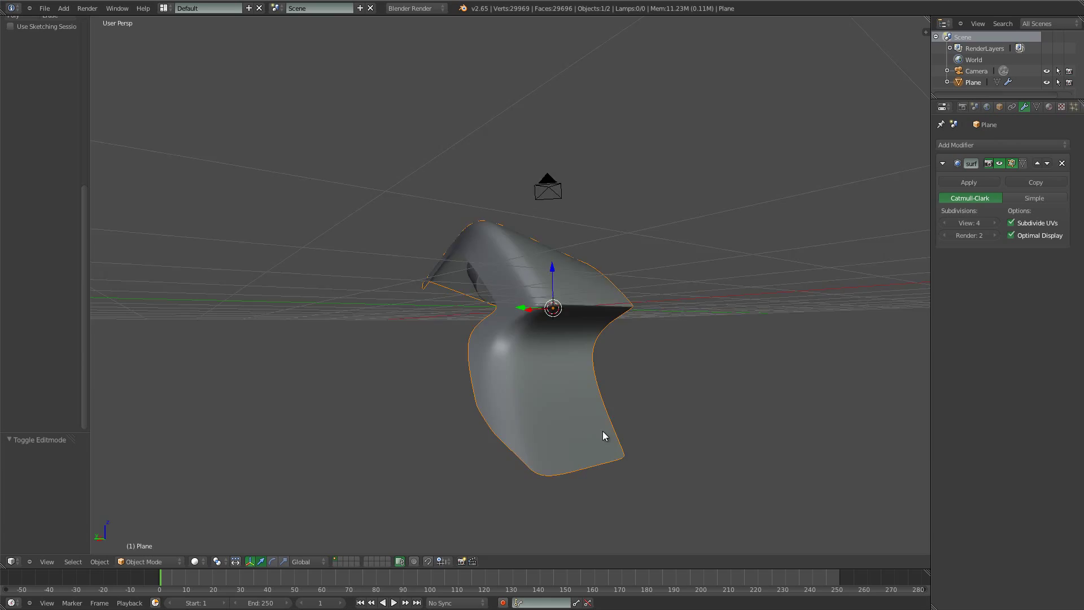
pyautogui.moveTo(602, 432)
pyautogui.mouseDown(button='middle')
pyautogui.moveTo(587, 408)
pyautogui.moveTo(588, 429)
pyautogui.moveTo(659, 417)
pyautogui.moveTo(677, 397)
pyautogui.moveTo(483, 402)
pyautogui.moveTo(429, 388)
pyautogui.moveTo(706, 412)
pyautogui.moveTo(595, 366)
pyautogui.moveTo(661, 373)
pyautogui.moveTo(649, 366)
pyautogui.moveTo(671, 354)
pyautogui.moveTo(446, 358)
pyautogui.moveTo(403, 298)
pyautogui.moveTo(572, 354)
pyautogui.moveTo(780, 349)
pyautogui.moveTo(644, 360)
pyautogui.mouseUp(button='middle')
pyautogui.press('a')
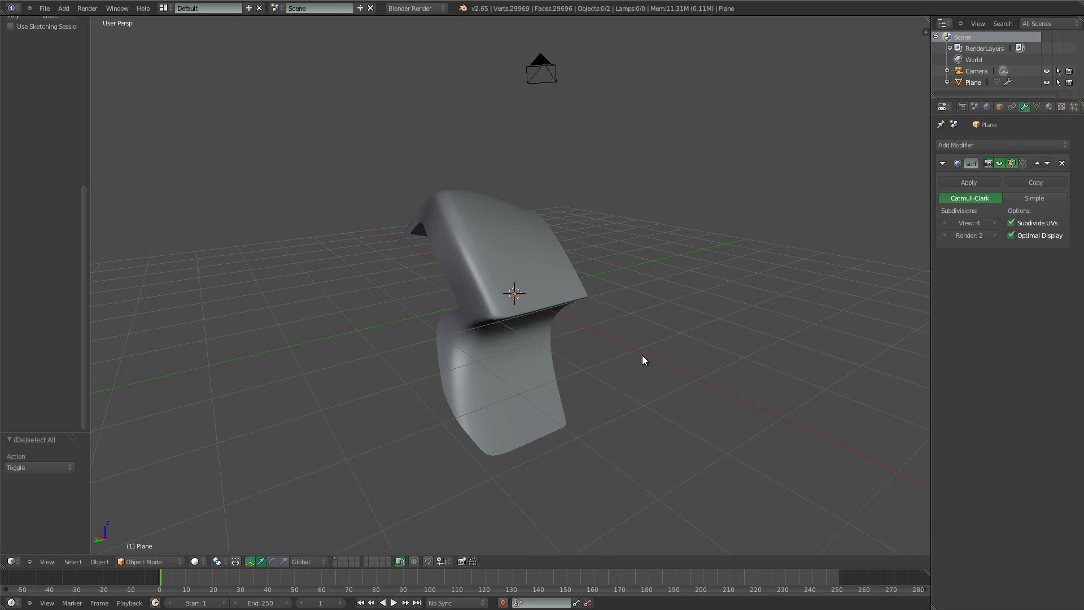